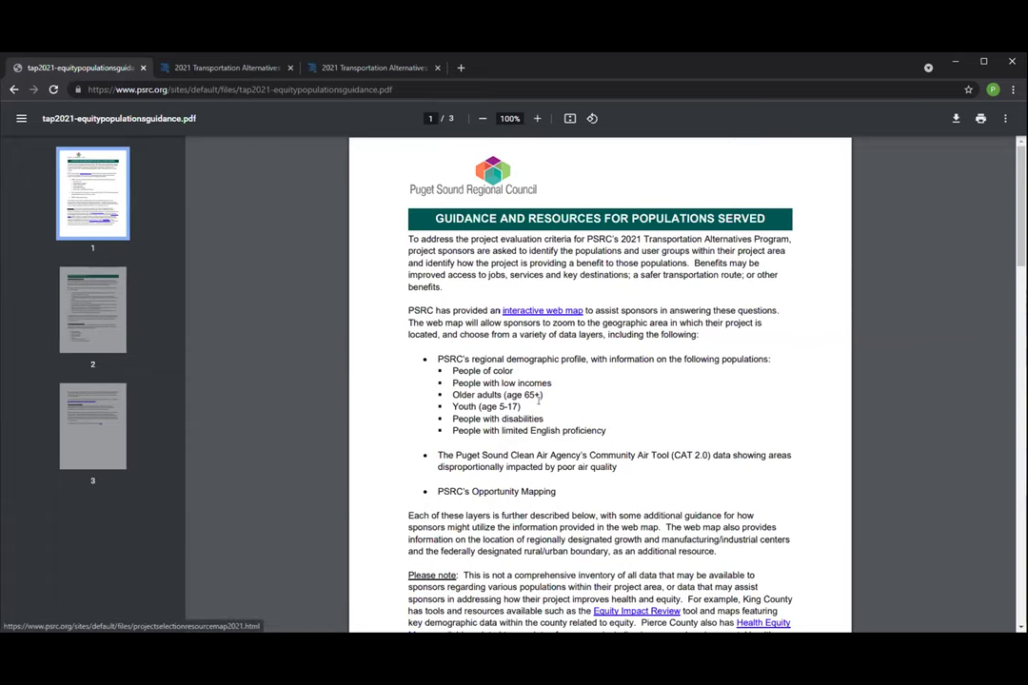
Read through the equity populations guidance PDF, covering the web map data layers, air quality focus communities and Opportunity Mapping sections.
scroll(540, 394, down, 3)
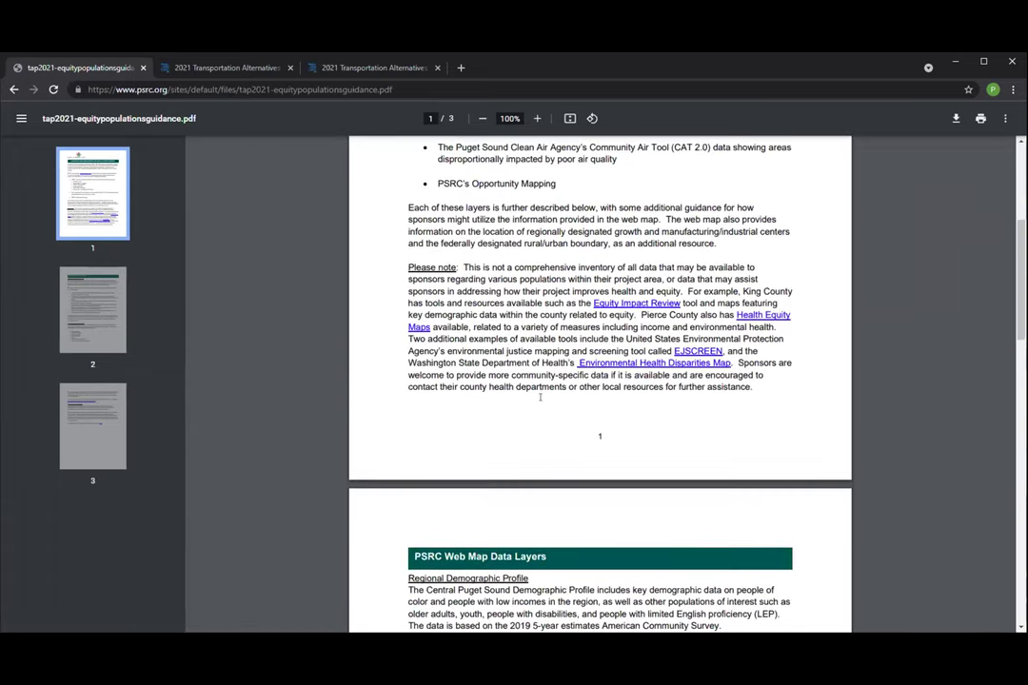
scroll(540, 397, down, 4)
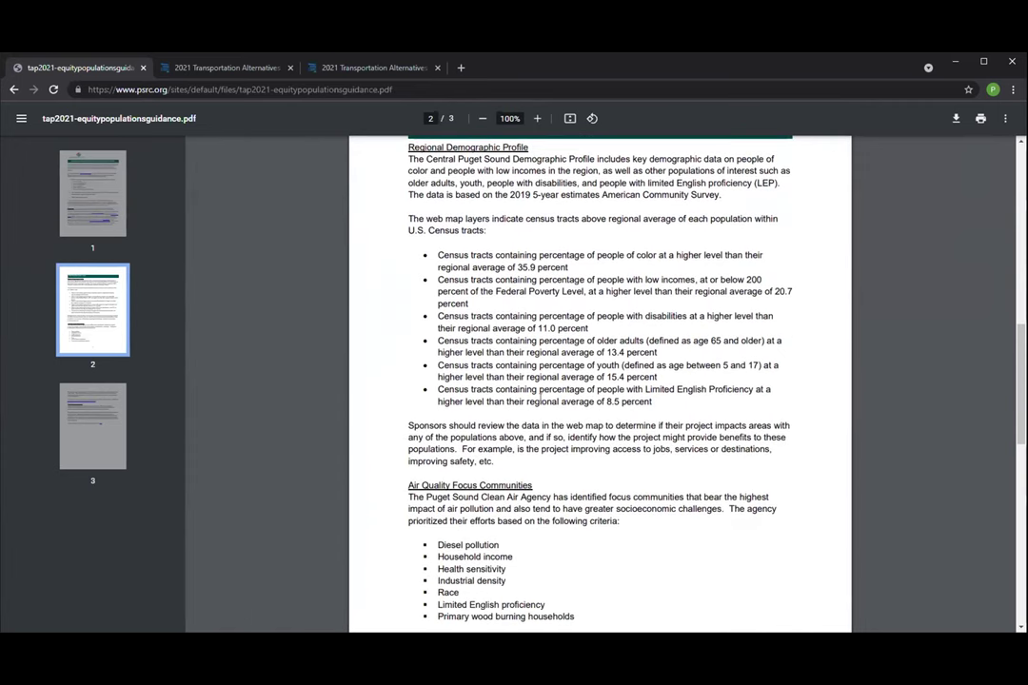
scroll(561, 400, up, 1)
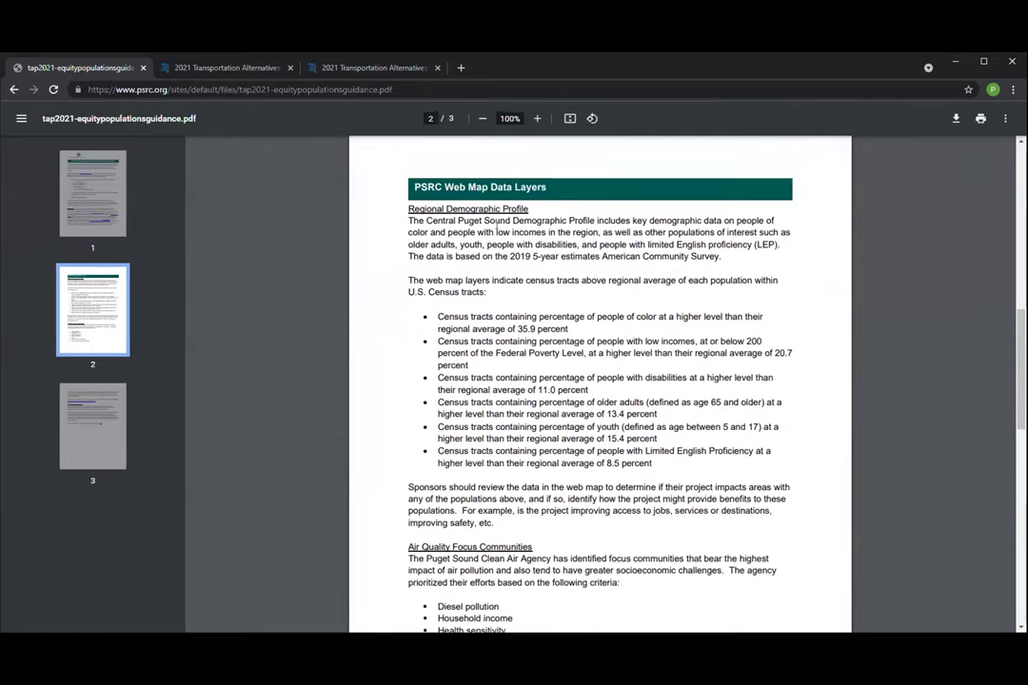
scroll(571, 425, down, 4)
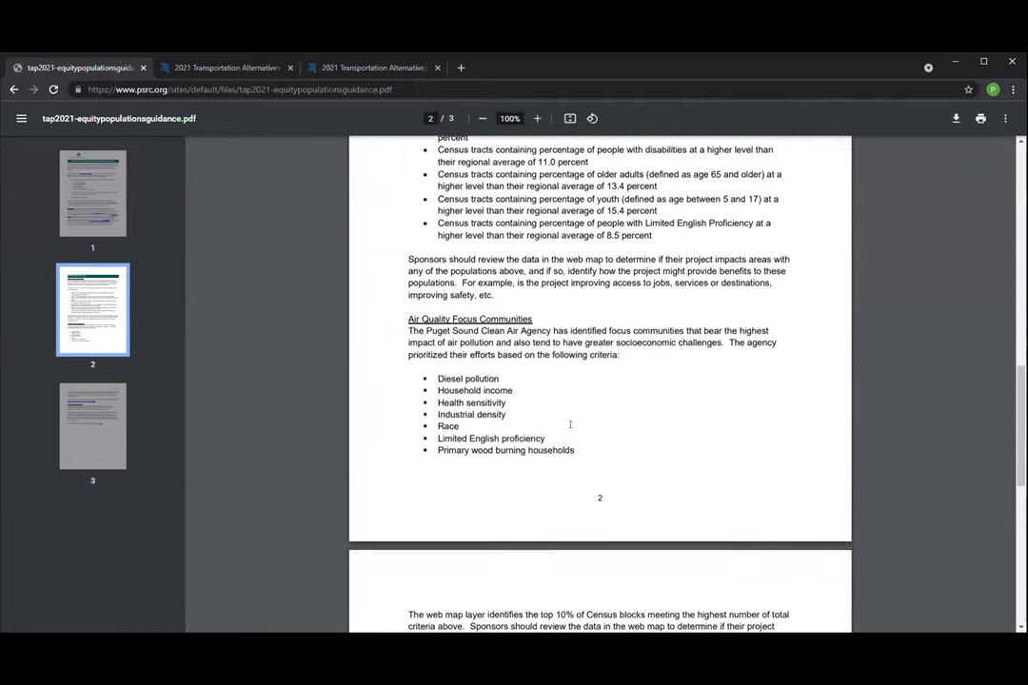
scroll(500, 345, down, 6)
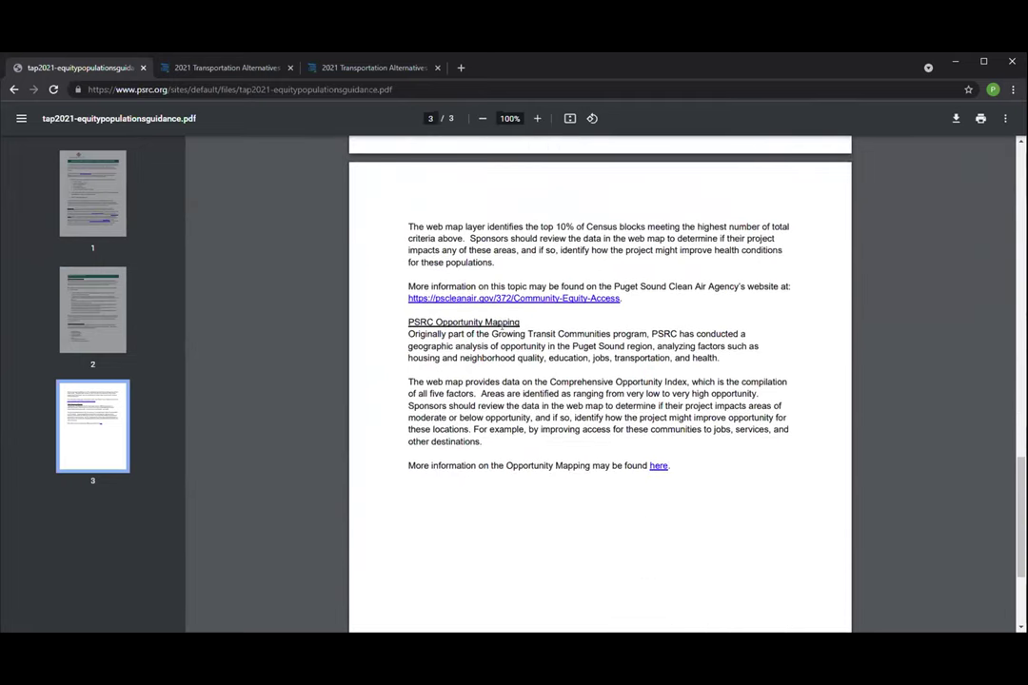
Return to the Transportation Alternatives Program page and open the Financial Constraint Guidance document.
click(14, 89)
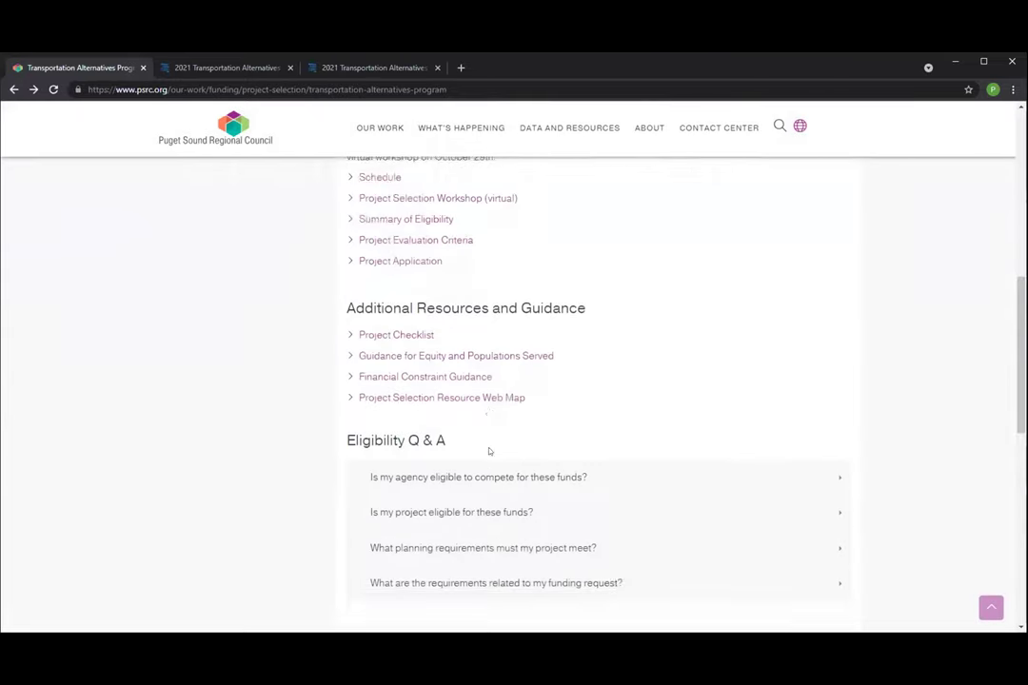
scroll(489, 451, up, 2)
click(452, 501)
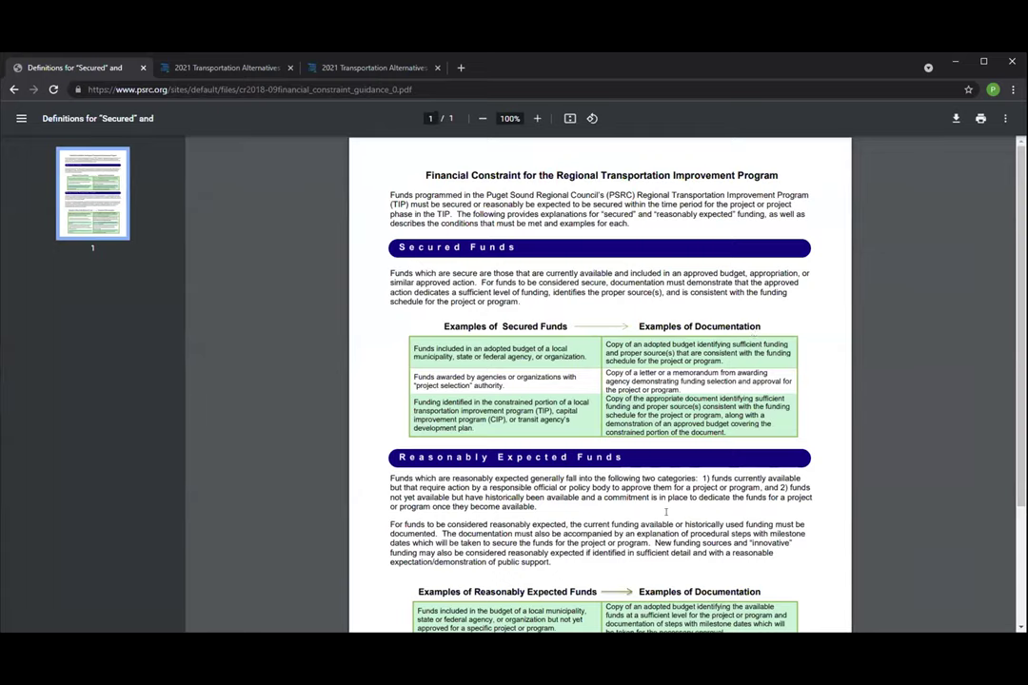
Open the program page's Project Selection Resource Web Map and preview the Regional Growth Centers and Air Quality Focus Communities layers one at a time.
key(alt+Left)
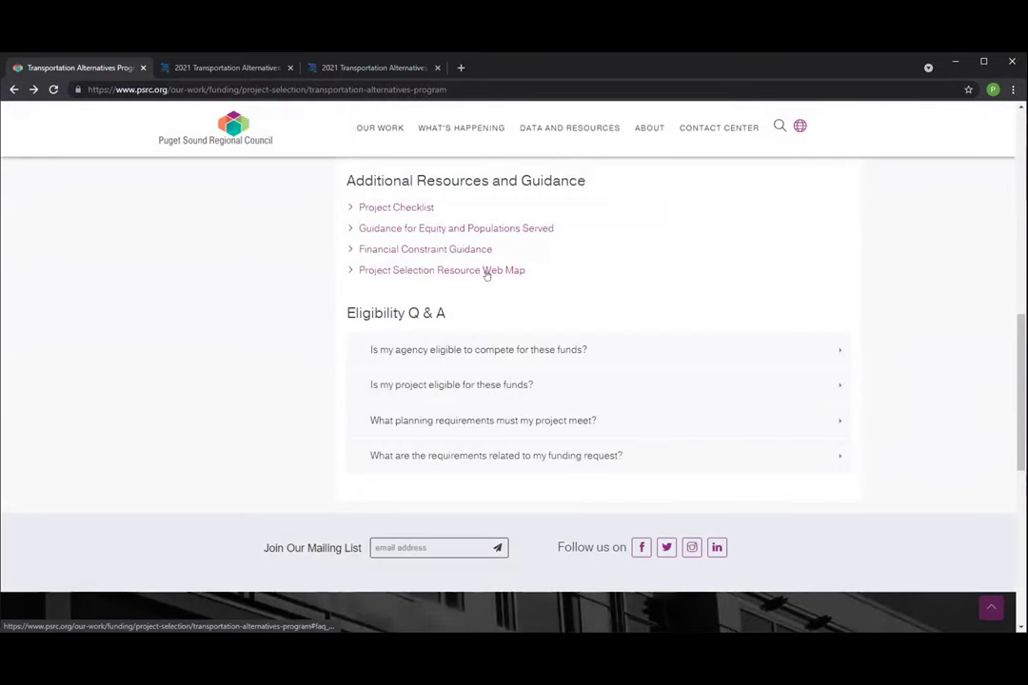
click(487, 272)
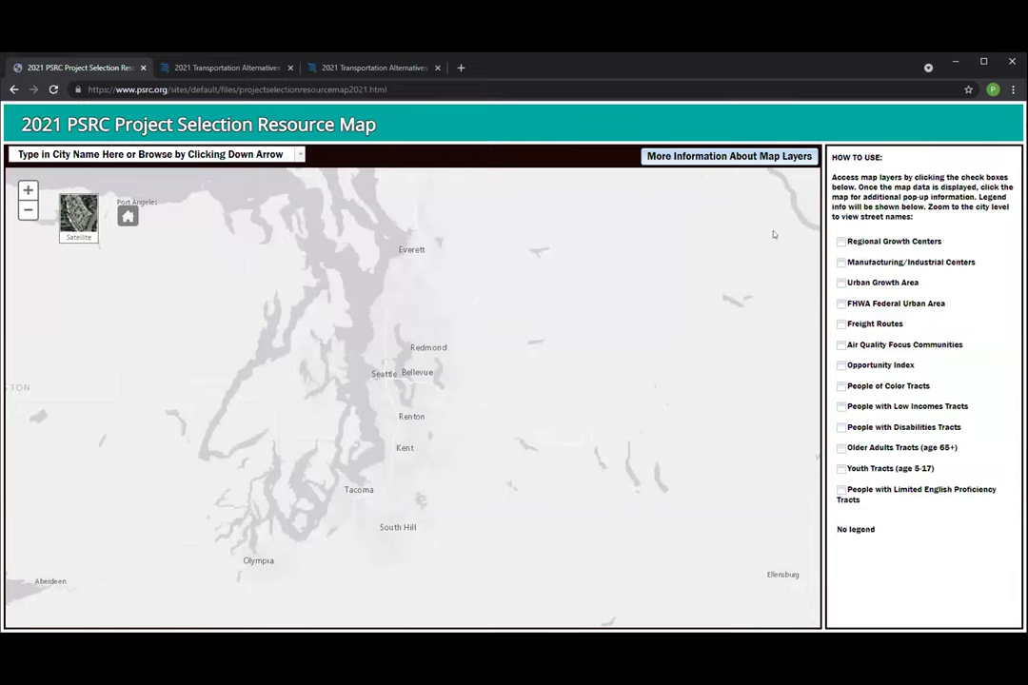
click(841, 242)
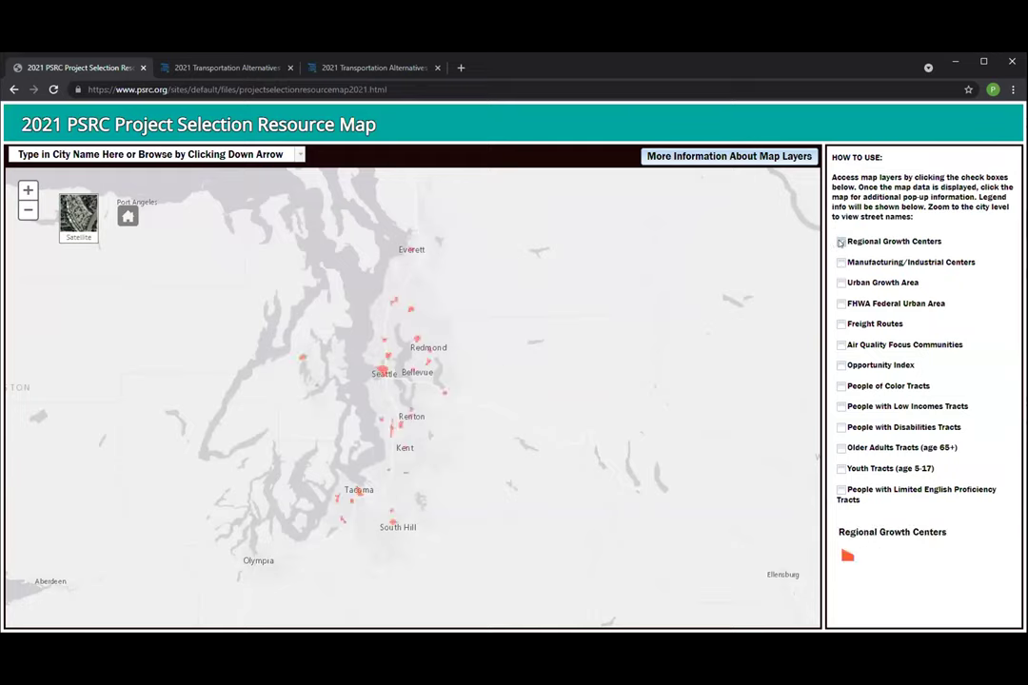
click(840, 242)
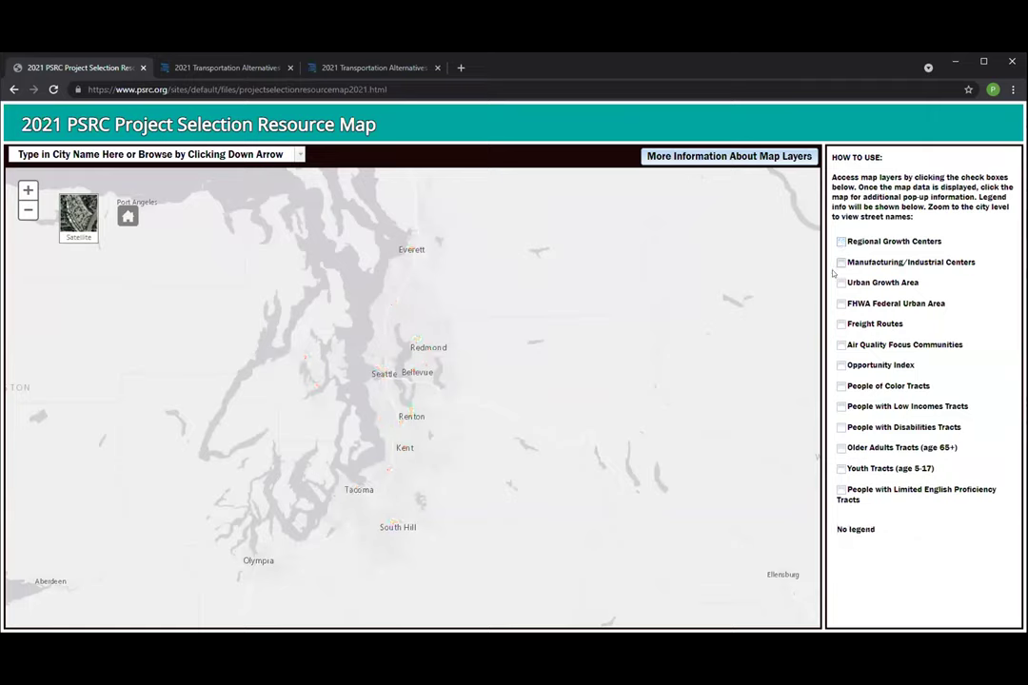
click(841, 345)
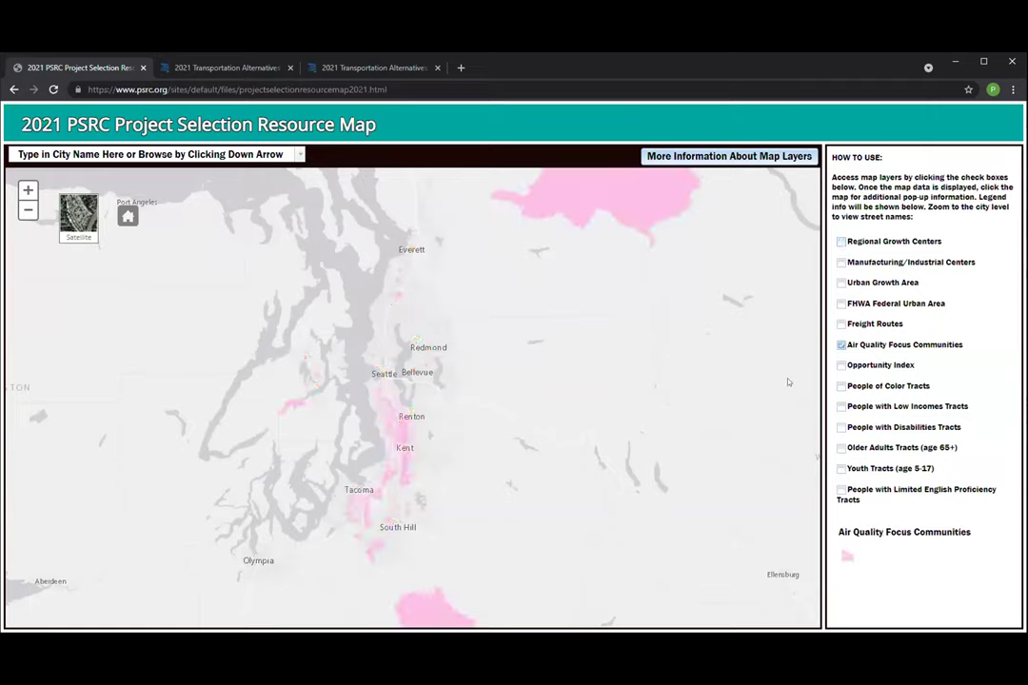
click(840, 346)
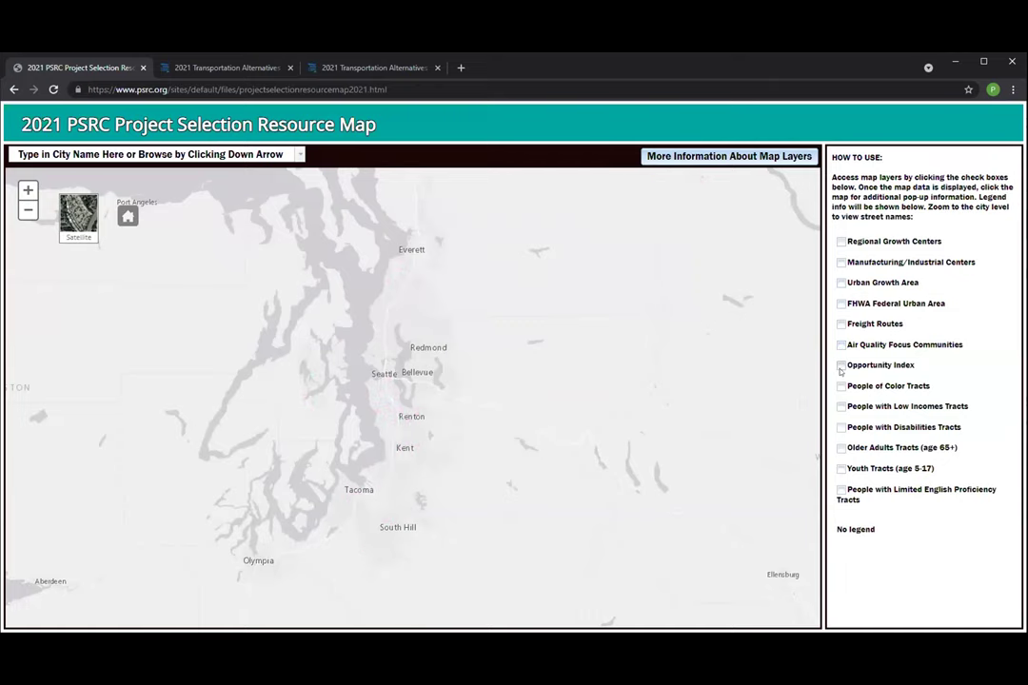
Preview the Opportunity Index layer with its full legend and the People of Color Tracts layer, turning each off again.
click(840, 366)
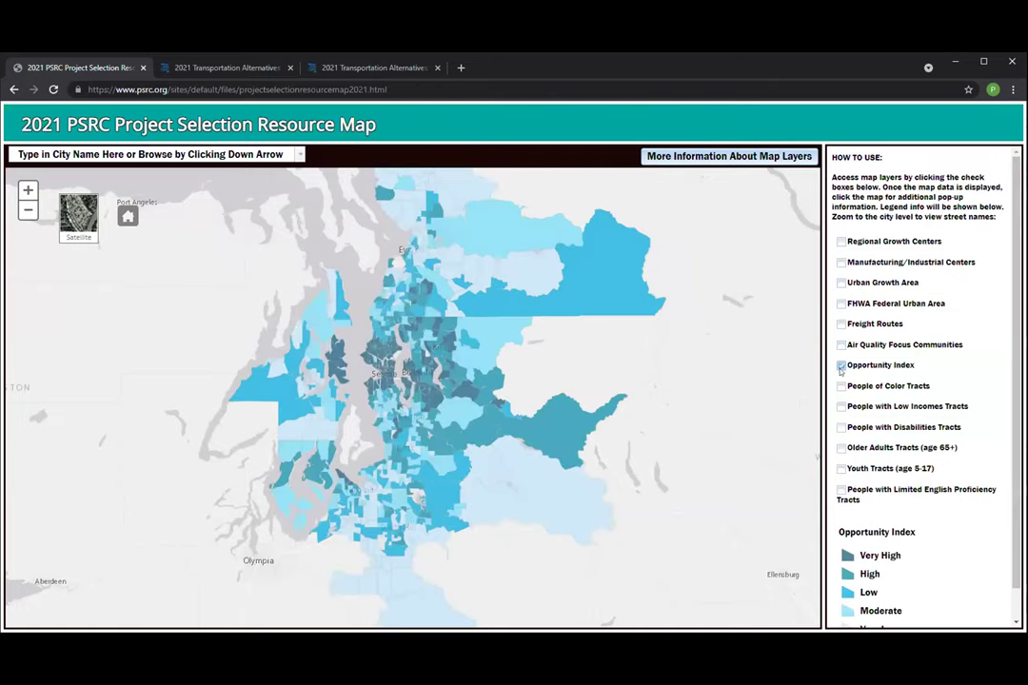
scroll(862, 557, down, 1)
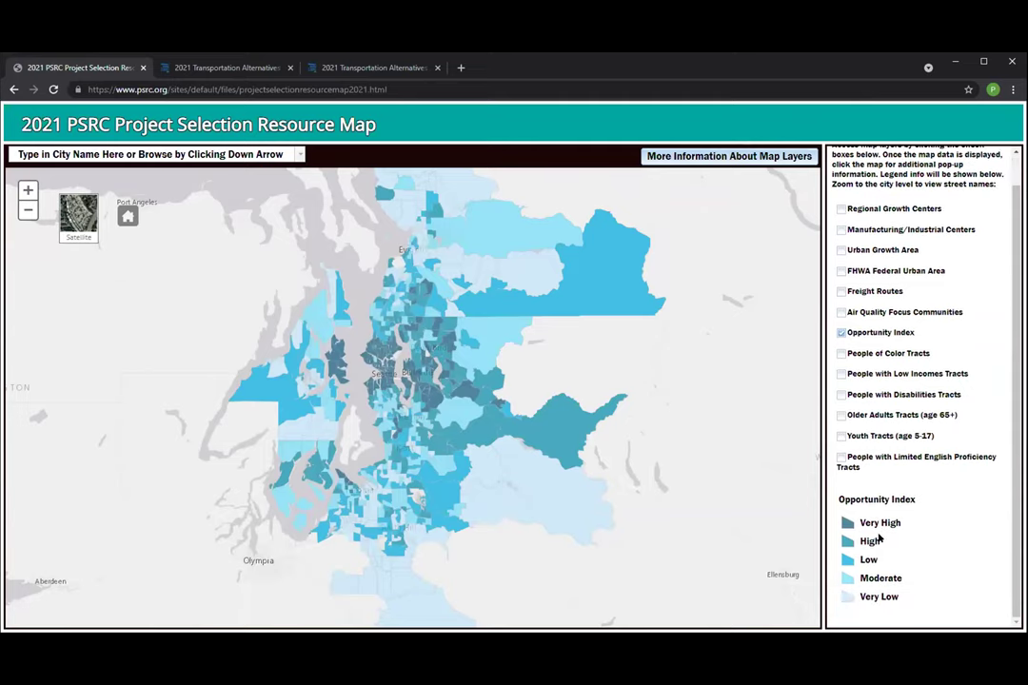
scroll(881, 522, up, 1)
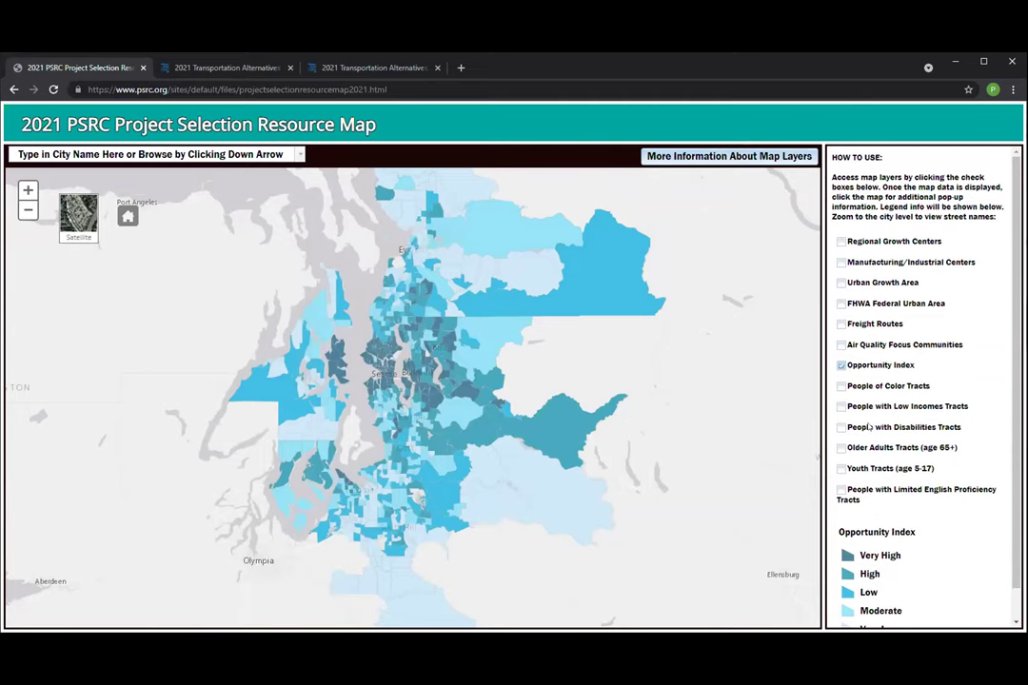
click(841, 366)
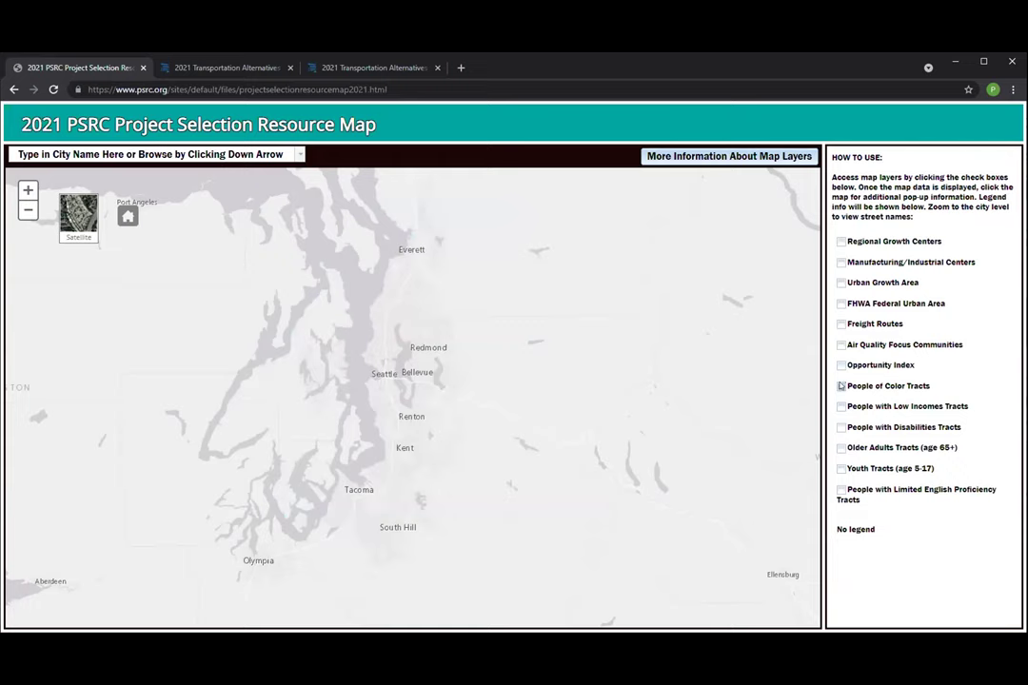
click(842, 386)
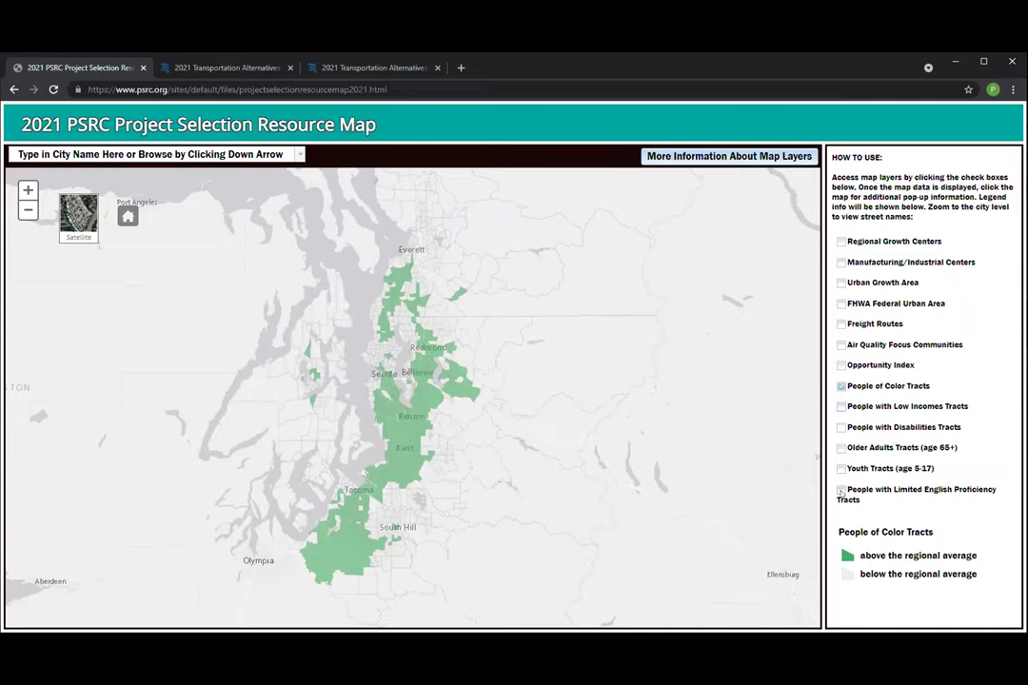
click(841, 387)
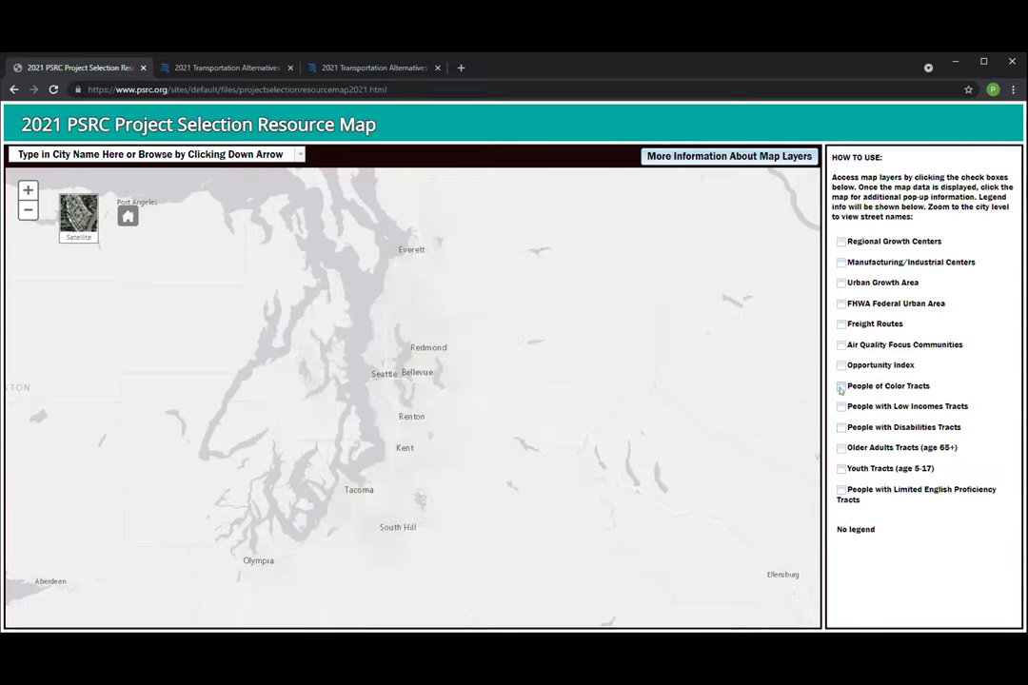
Return to the program page and view the Eligibility Q & A answer on whether an agency can compete, collapsing it again.
click(13, 89)
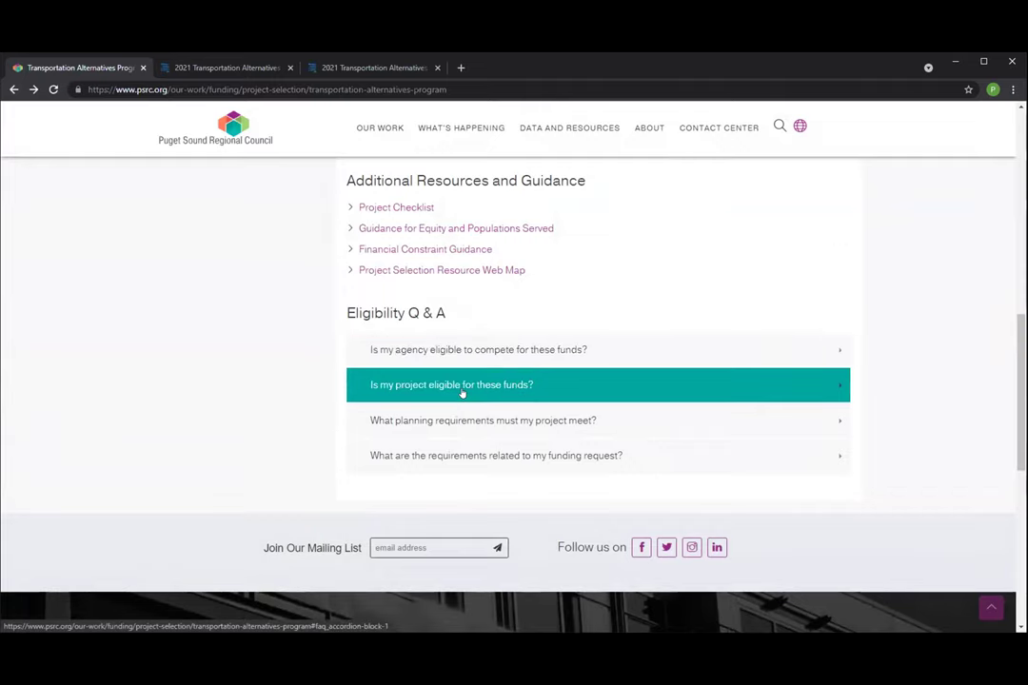
click(629, 353)
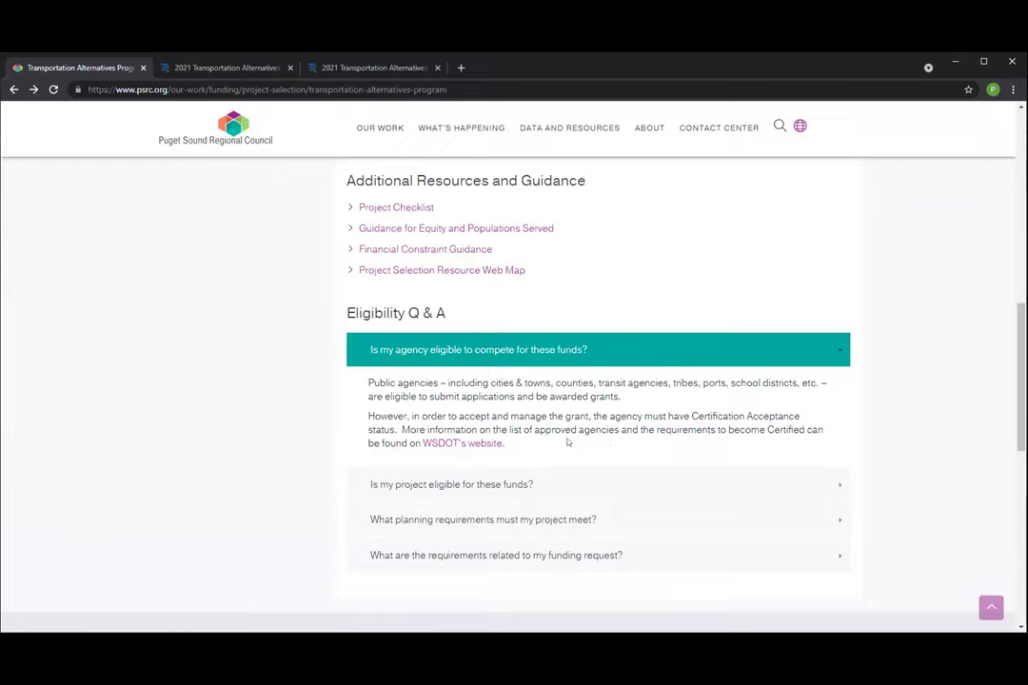
click(618, 350)
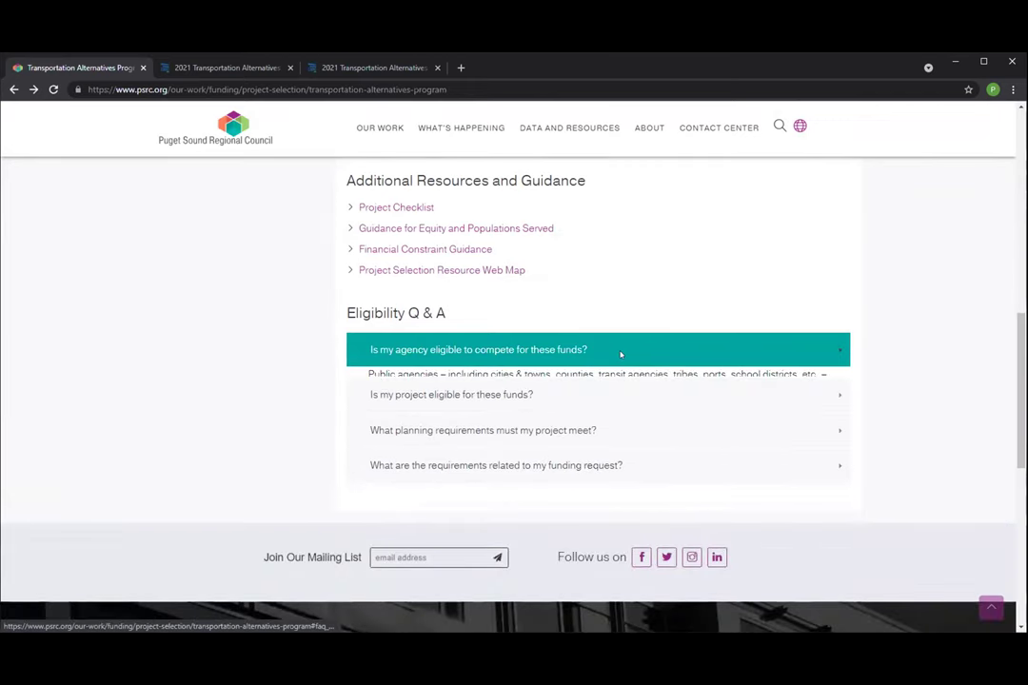
Locate the Project Application link among the competition resources and show the already open application login page.
key(Home)
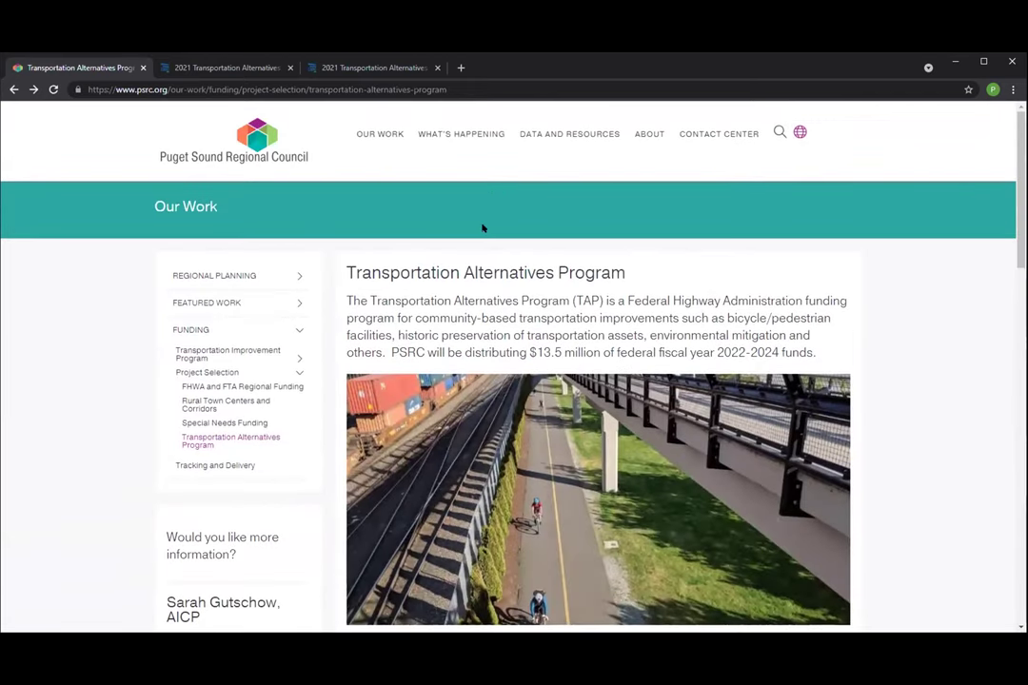
scroll(466, 356, down, 3)
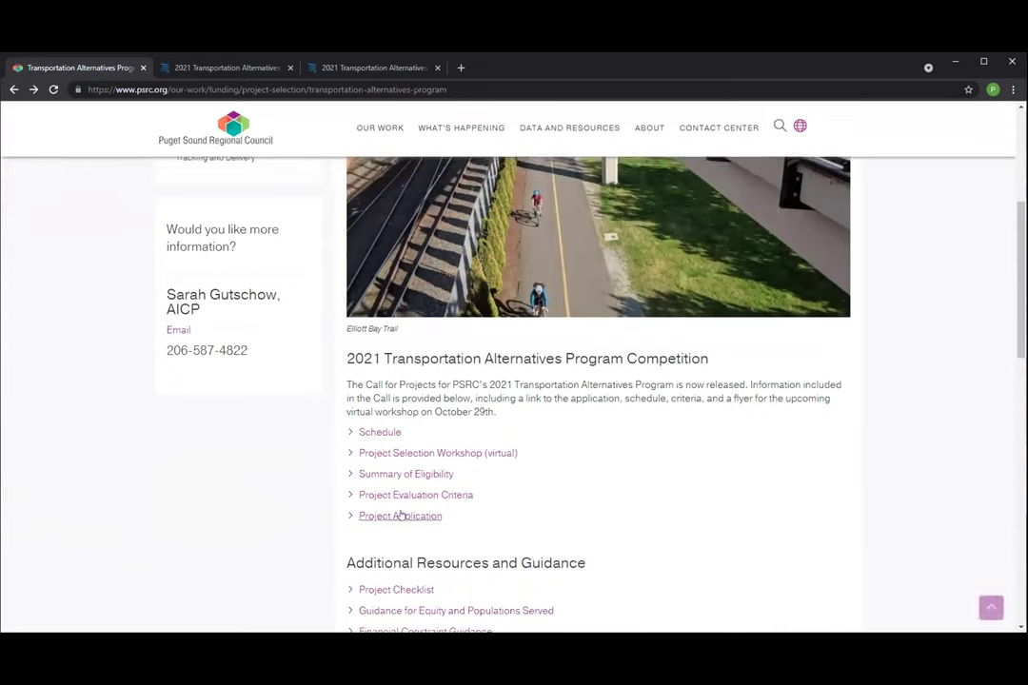
click(215, 64)
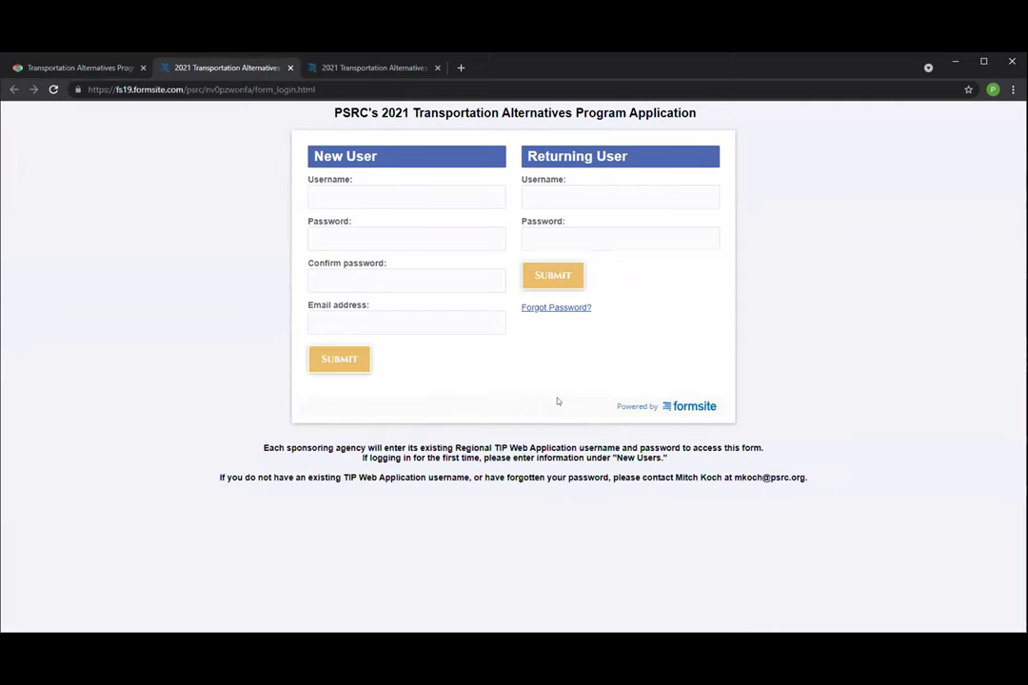
Switch to the open application form and review the Application Type and General Project Information sections through question B5.
click(366, 67)
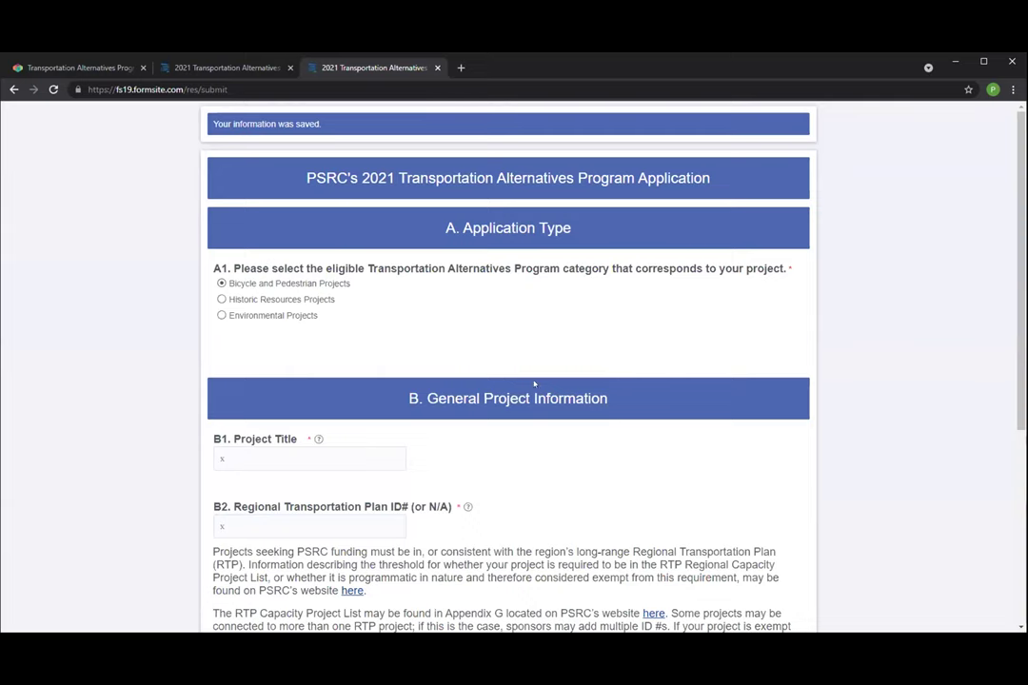
scroll(534, 383, down, 3)
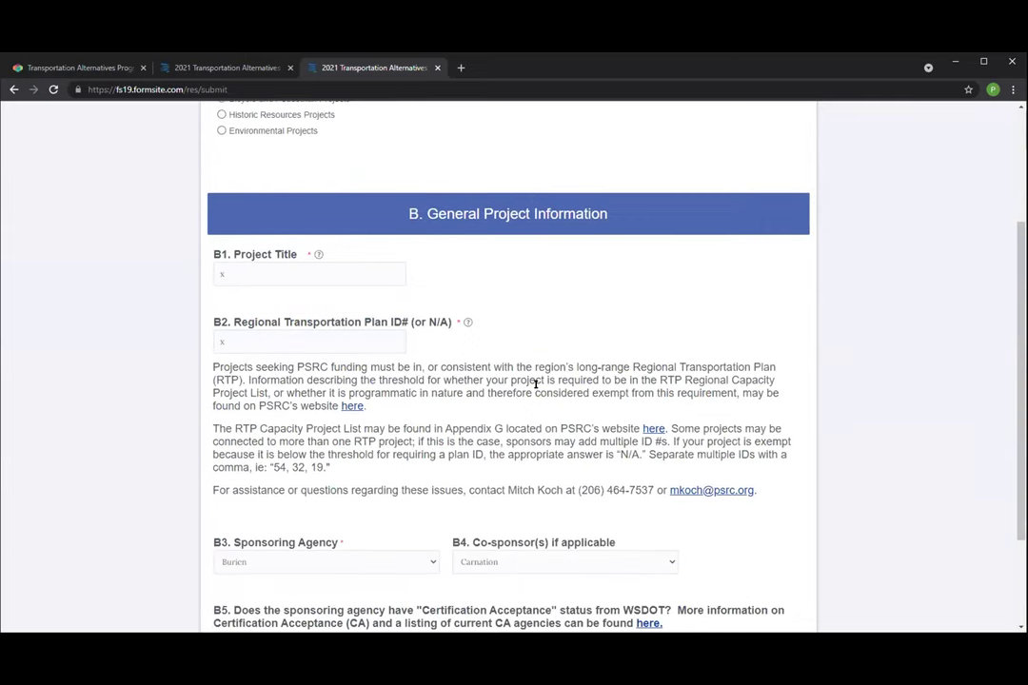
scroll(535, 384, down, 1)
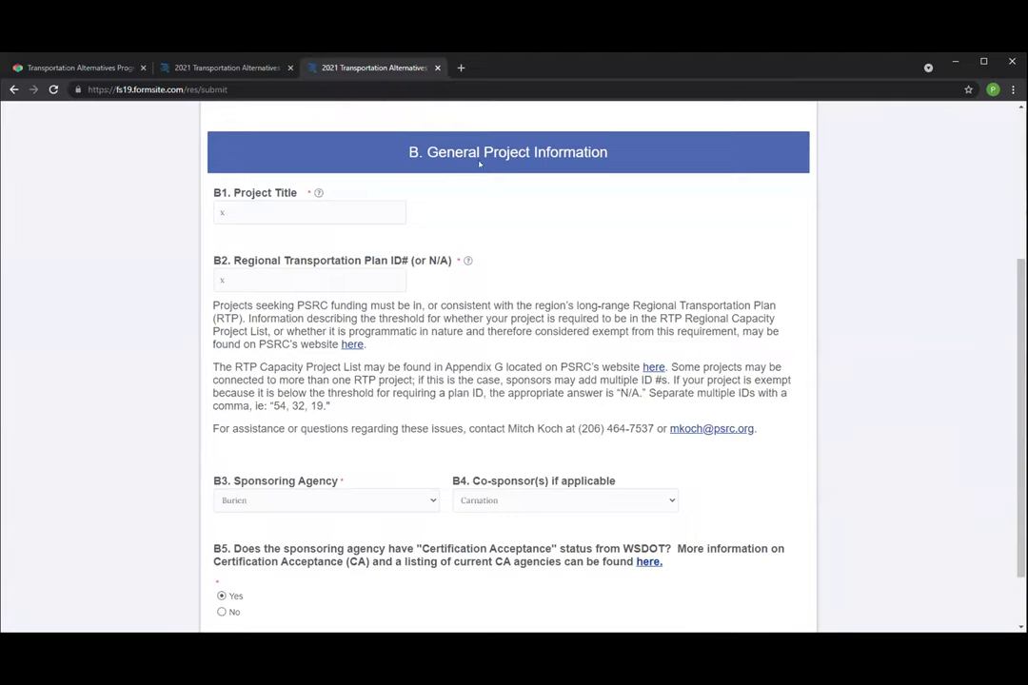
click(261, 210)
scroll(463, 374, down, 1)
scroll(463, 375, down, 1)
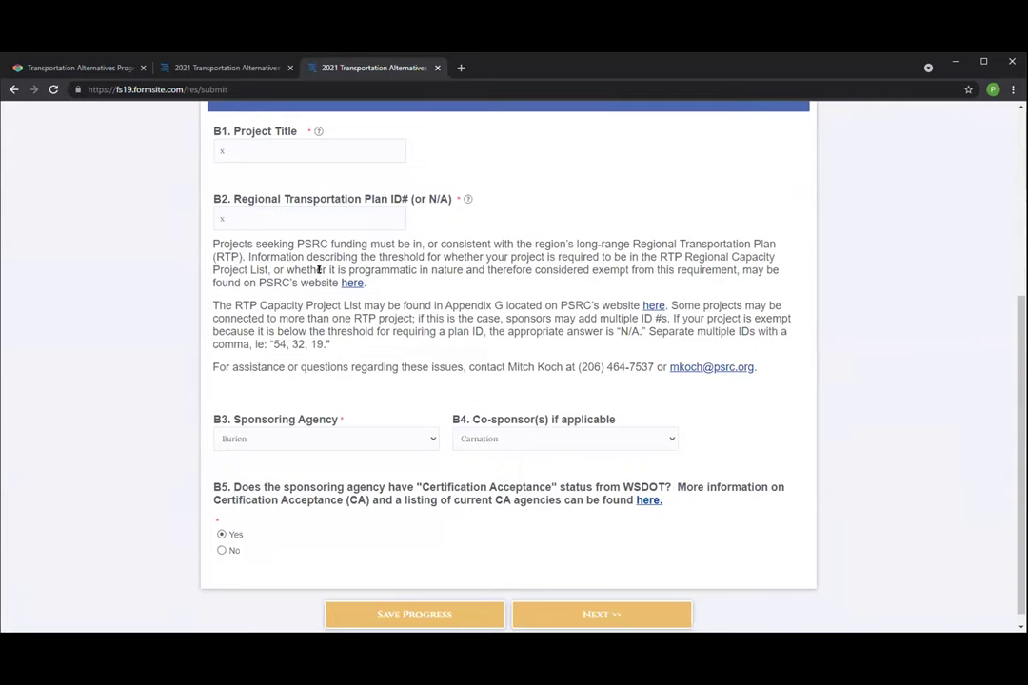
scroll(400, 347, down, 1)
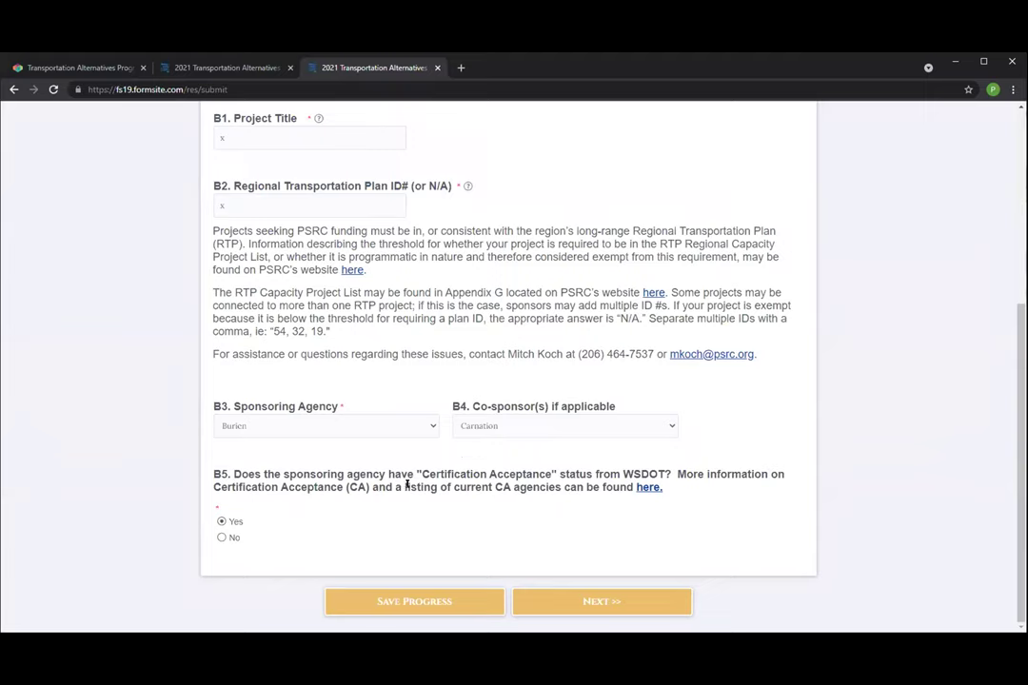
Answer No to Certification Acceptance question B5 to check the follow-up CA sponsor question, and set the answer back to Yes.
click(221, 538)
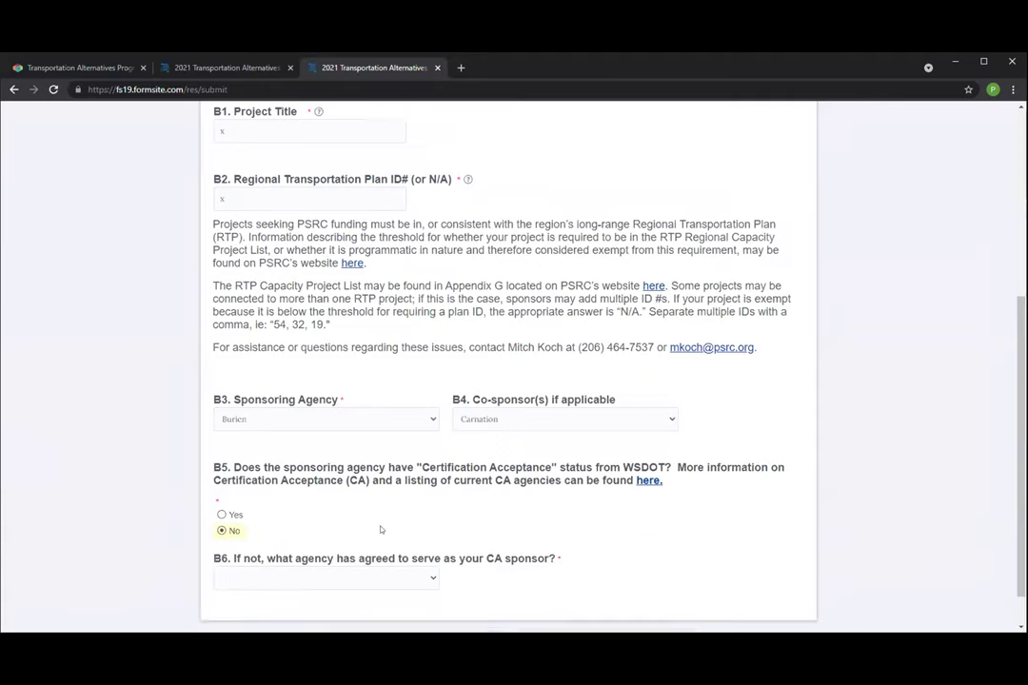
scroll(340, 544, down, 1)
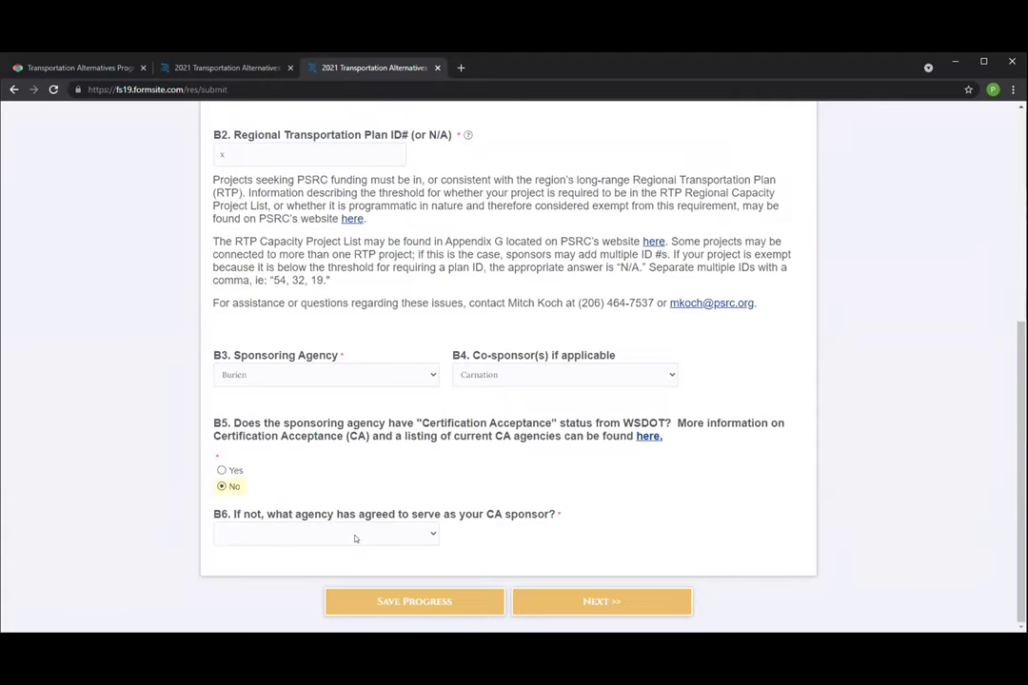
click(221, 472)
scroll(429, 504, up, 2)
scroll(568, 604, down, 1)
Advance past the Project Contact Information page and review the Project Description and Project Location questions on the following page.
click(567, 605)
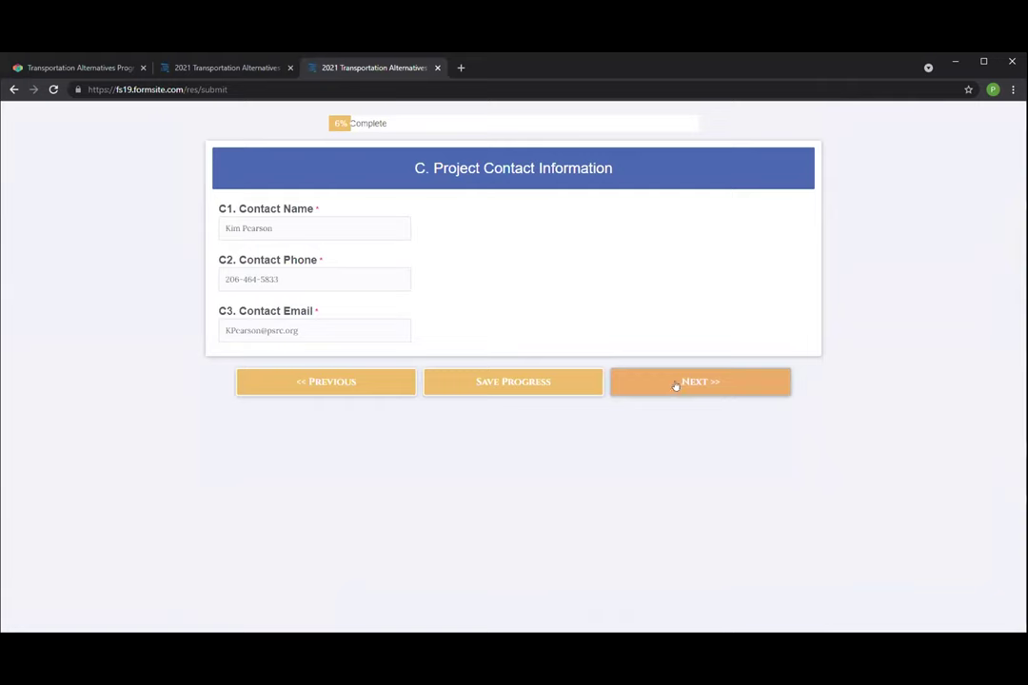
click(677, 386)
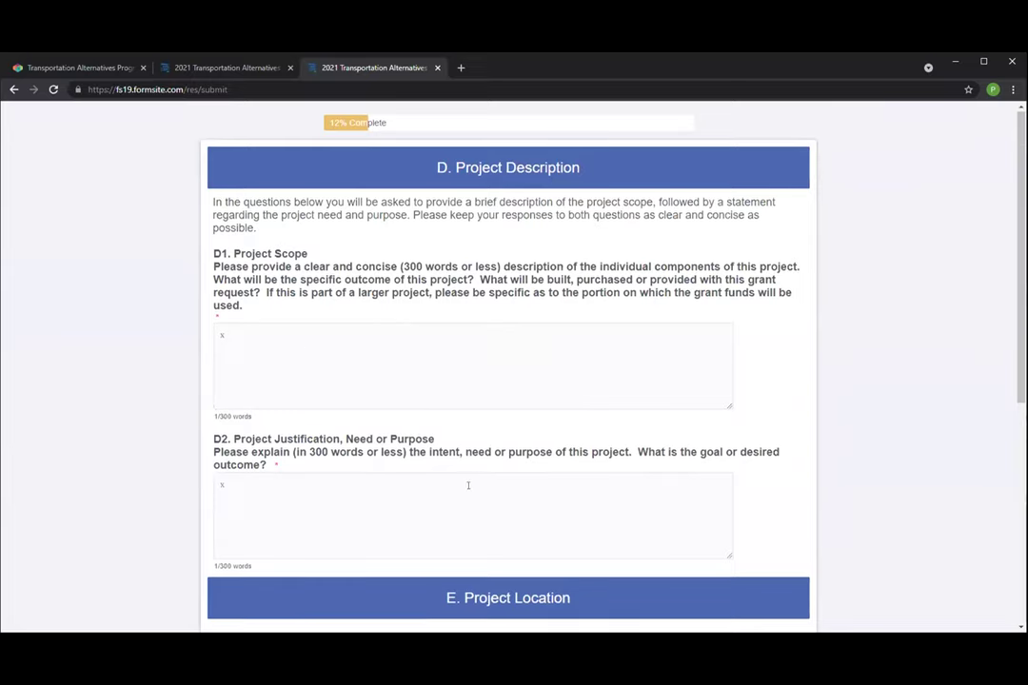
scroll(590, 482, down, 1)
scroll(645, 476, down, 3)
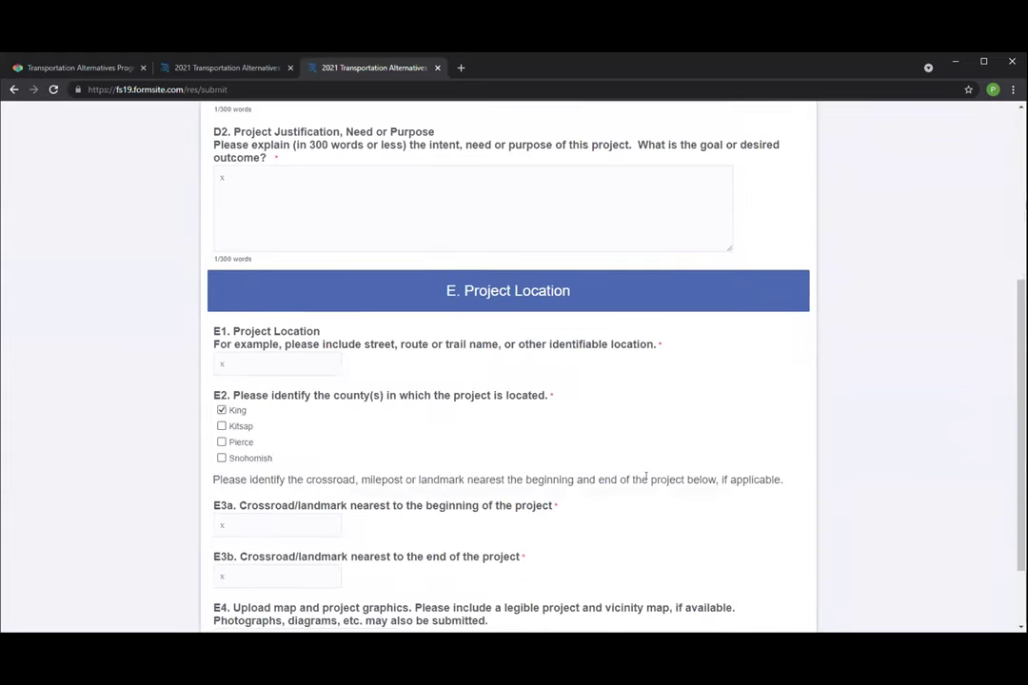
Check and uncheck Kitsap and Pierce in county question E2, keeping King selected, and advance to the Plan Consistency page.
scroll(646, 477, down, 2)
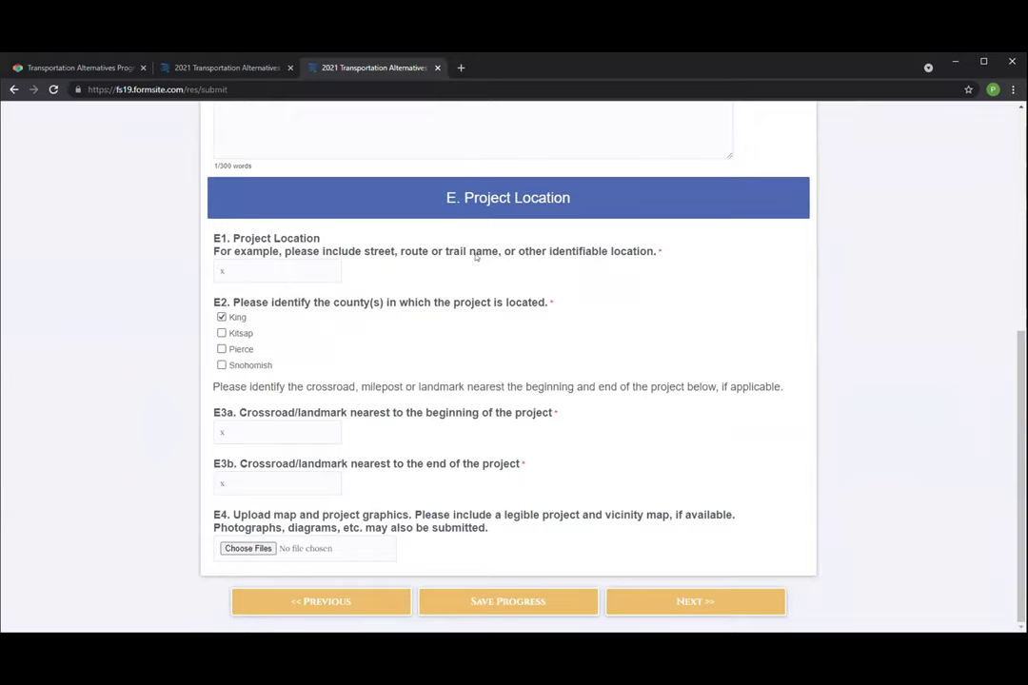
click(220, 334)
click(221, 335)
double_click(221, 350)
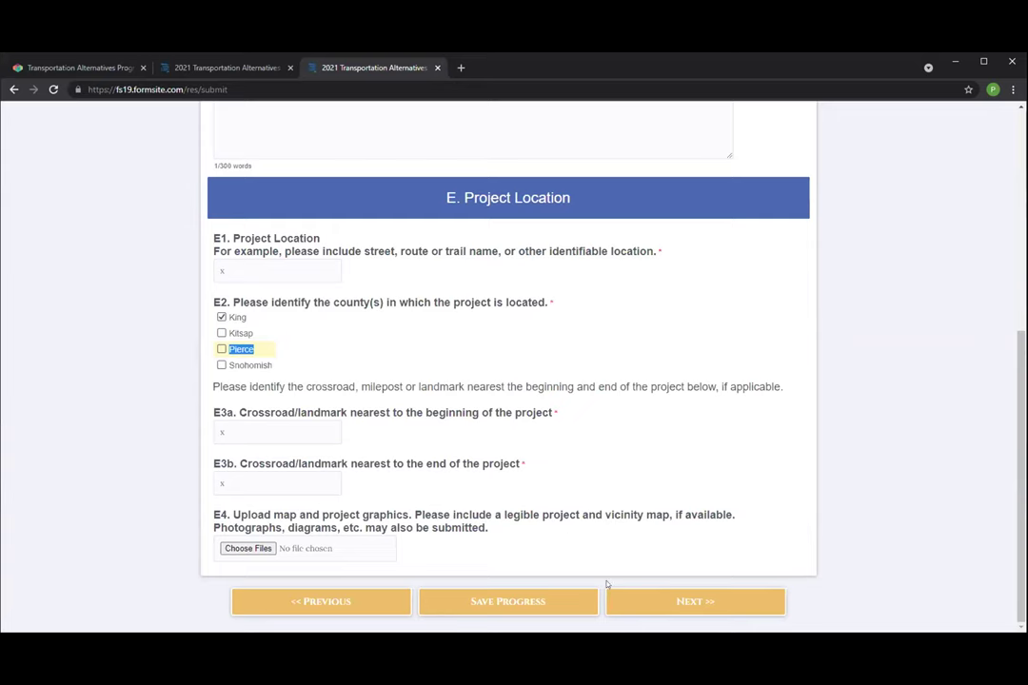
click(669, 609)
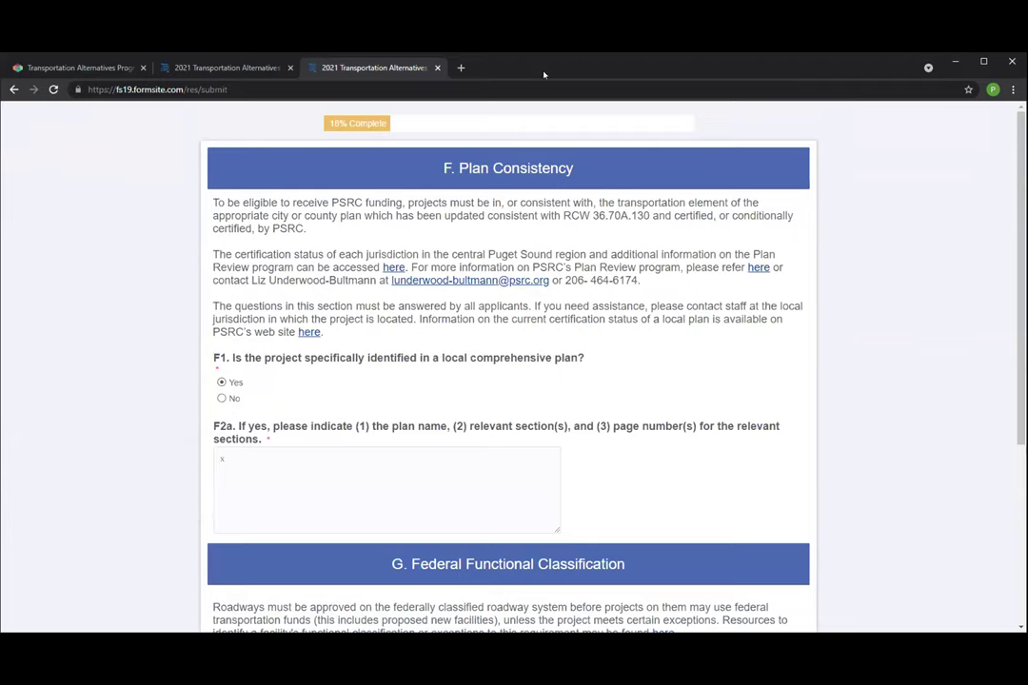
Answer No to comprehensive plan question F1 to check follow-up question F2b, and set the answer back to Yes.
scroll(604, 234, down, 1)
scroll(603, 234, up, 1)
click(220, 400)
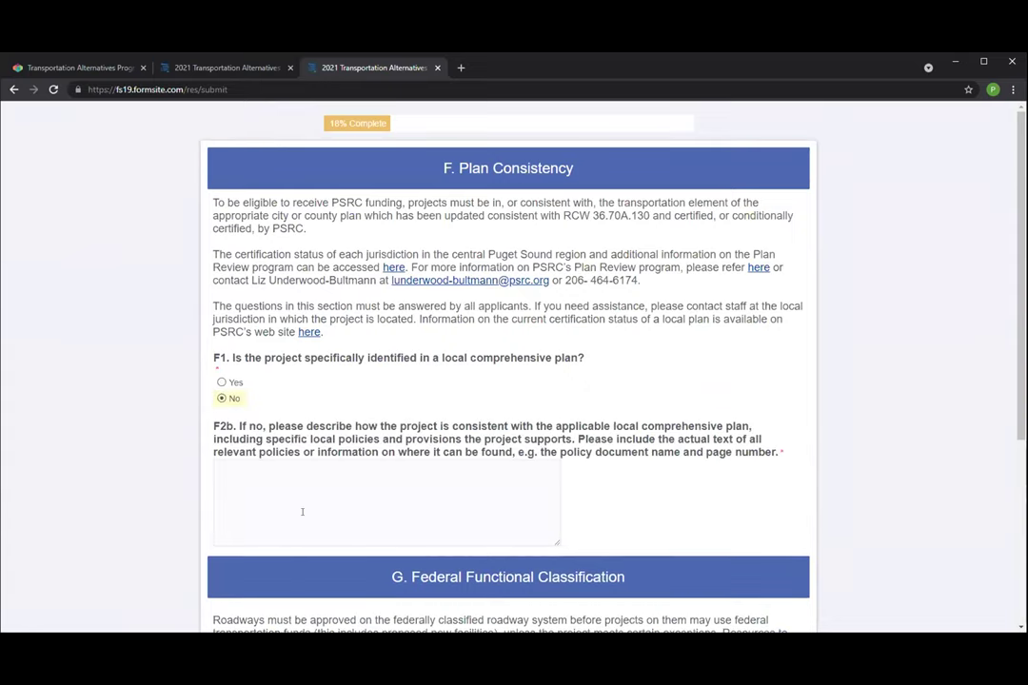
click(221, 383)
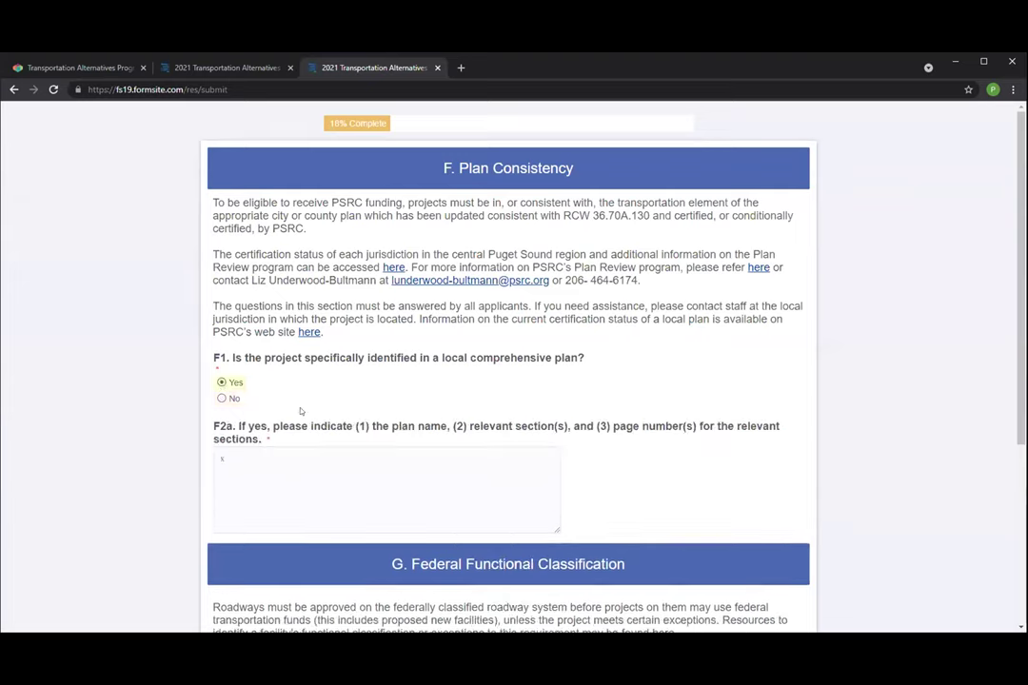
Set question G1 to Urban Functional Classification with 16 Minor Arterial as the class, and advance to the Support for Centers page.
scroll(395, 452, down, 3)
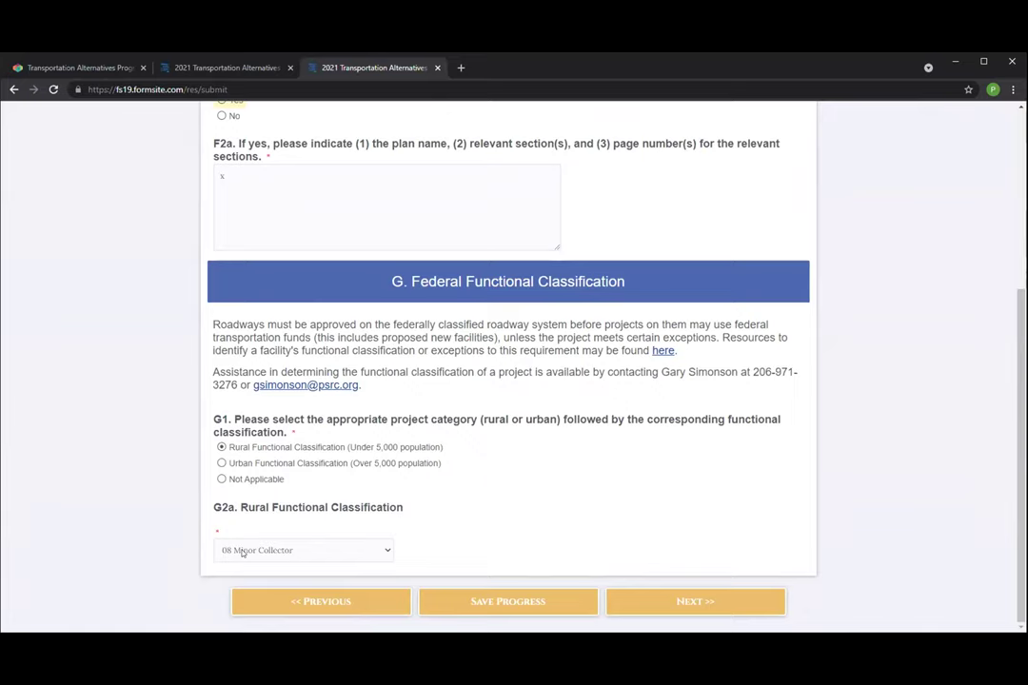
click(222, 463)
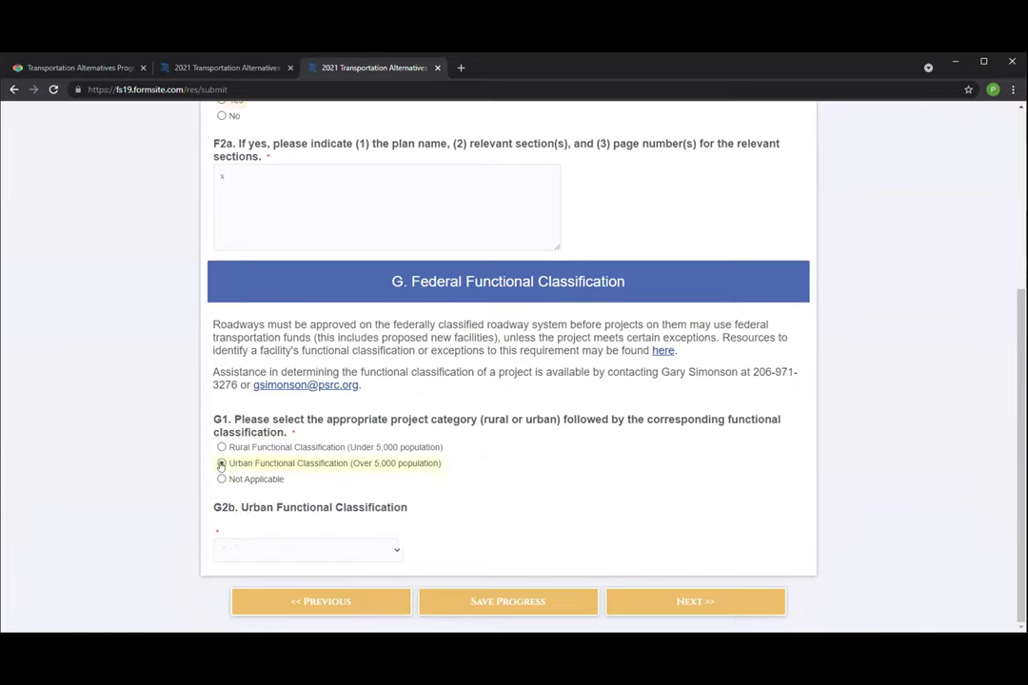
click(268, 552)
click(277, 449)
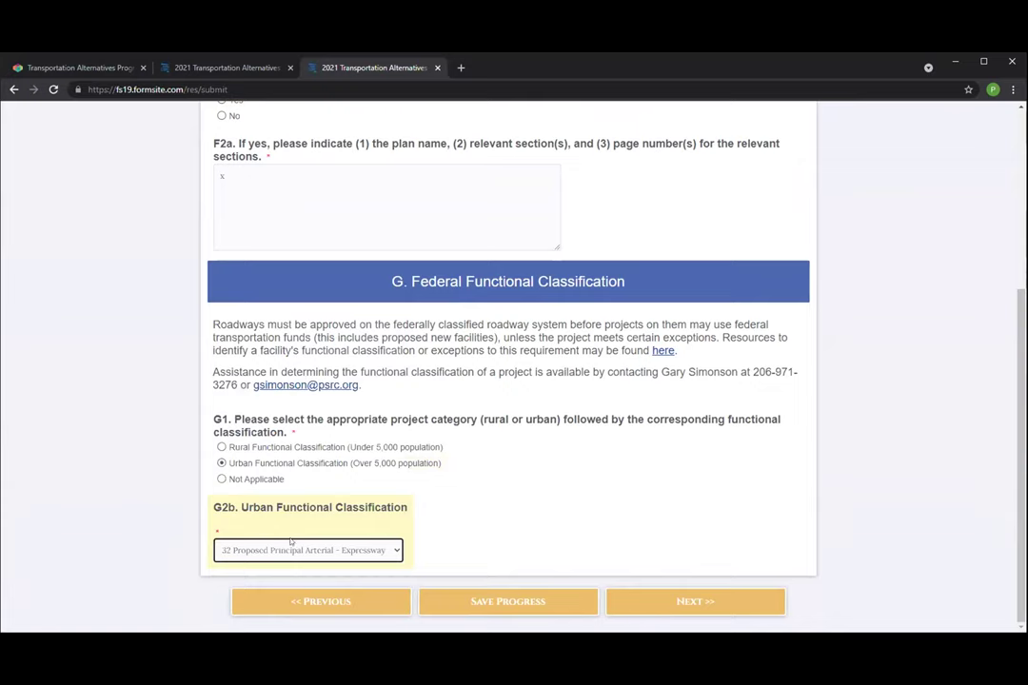
click(291, 550)
click(288, 374)
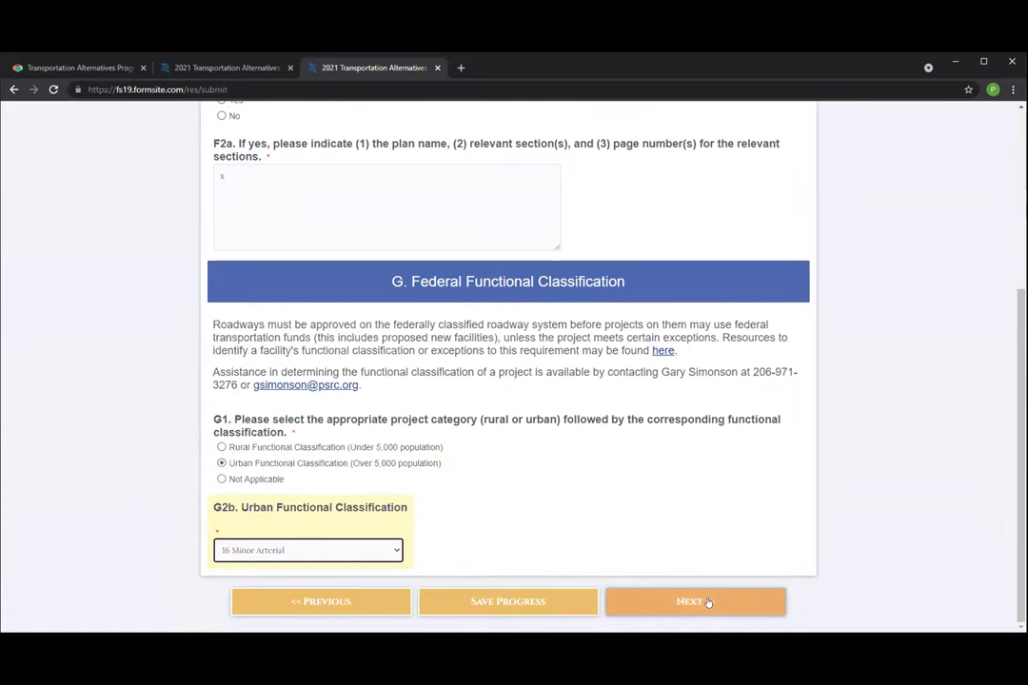
click(695, 601)
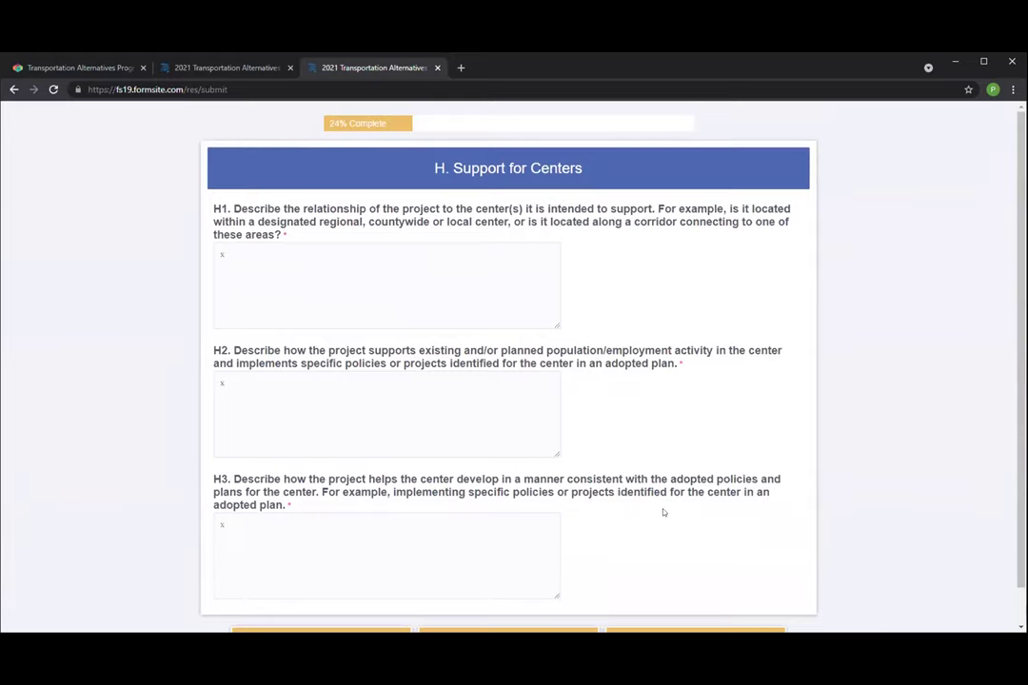
Review the Support for Centers questions and the bicycle and pedestrian criteria I1 to I7, advancing to the PSRC Funding Request page.
scroll(552, 479, down, 2)
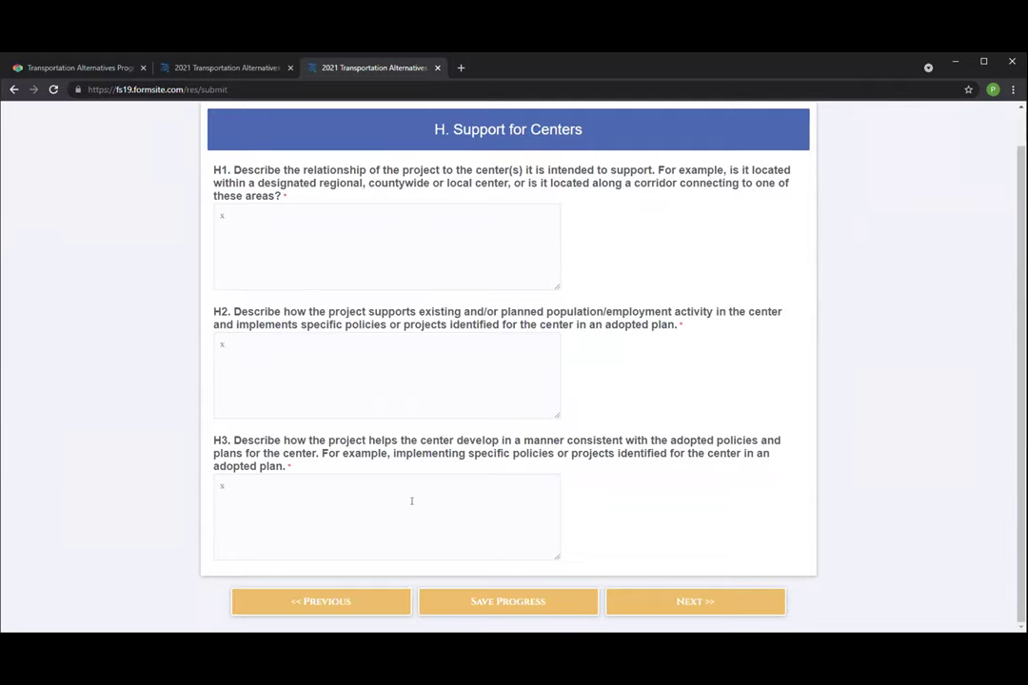
click(669, 603)
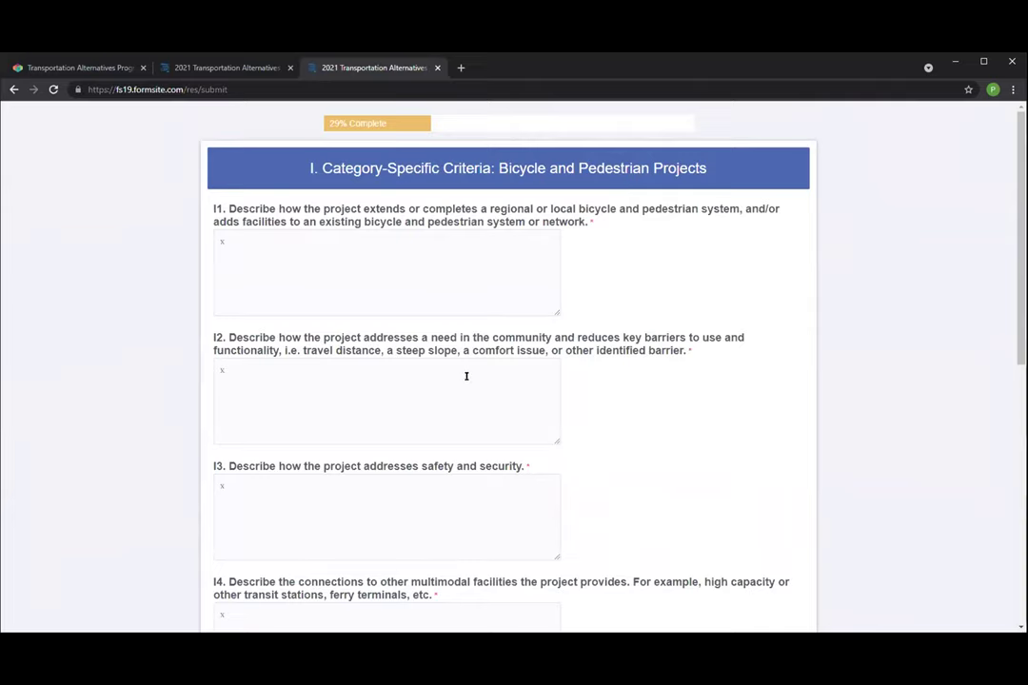
scroll(466, 374, down, 1)
scroll(467, 376, down, 4)
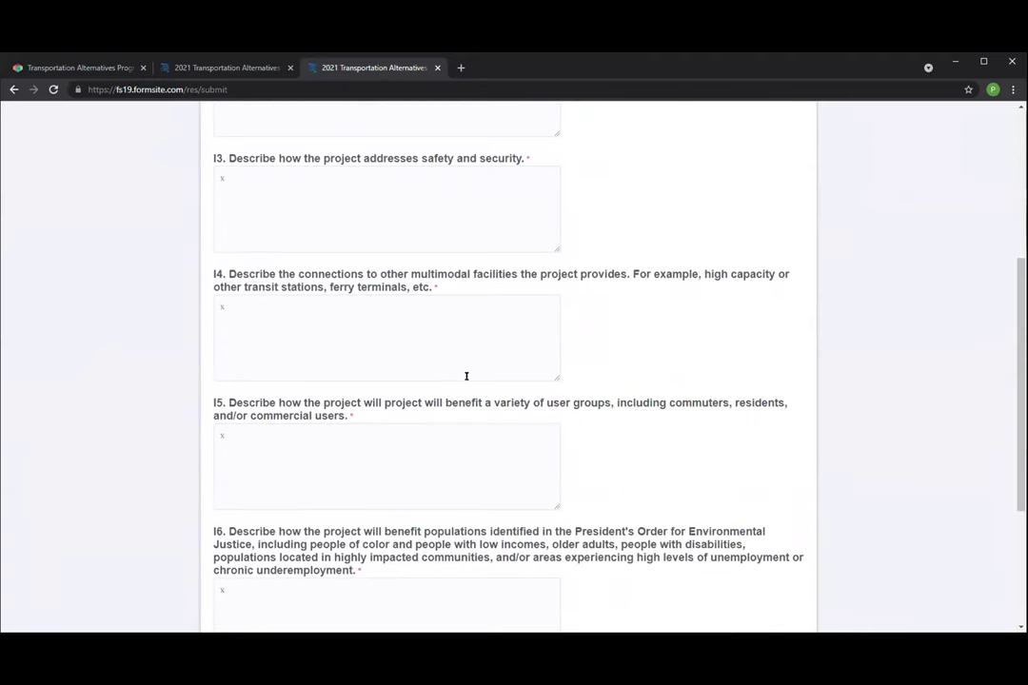
scroll(467, 376, down, 4)
scroll(466, 376, down, 1)
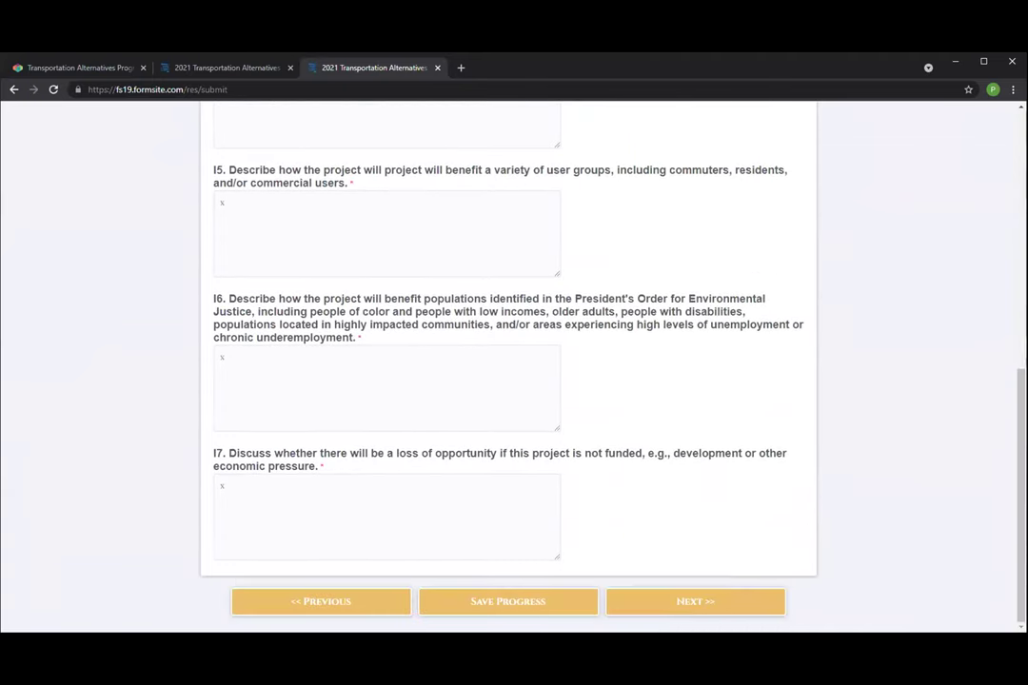
click(705, 604)
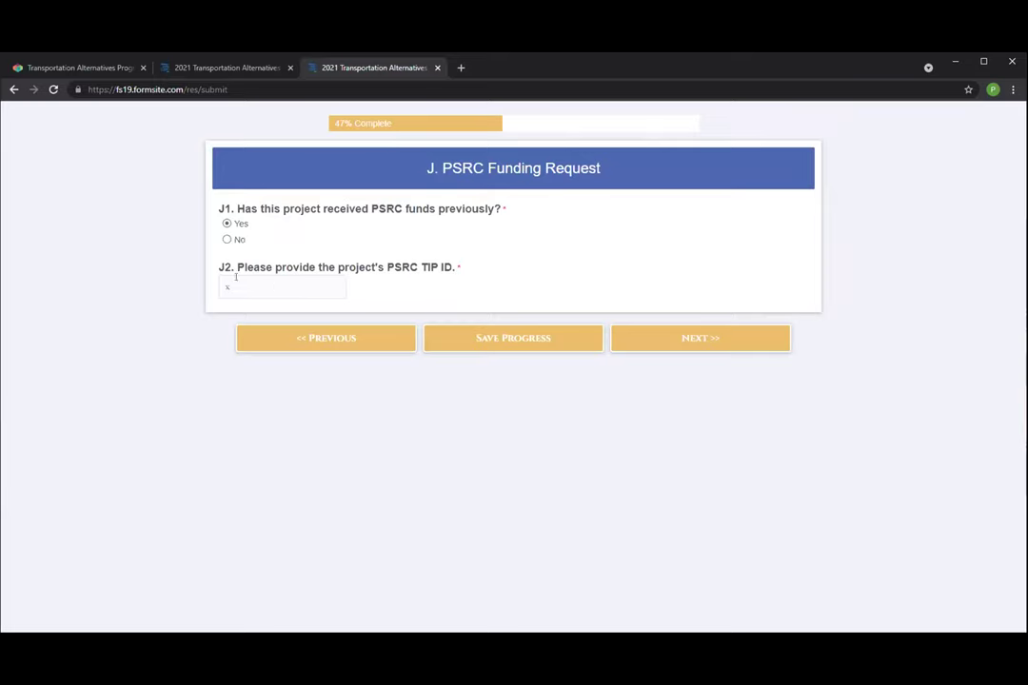
Answer No to question J1 about previous PSRC funds, and review the funding and obligation requirements on the following page.
click(226, 239)
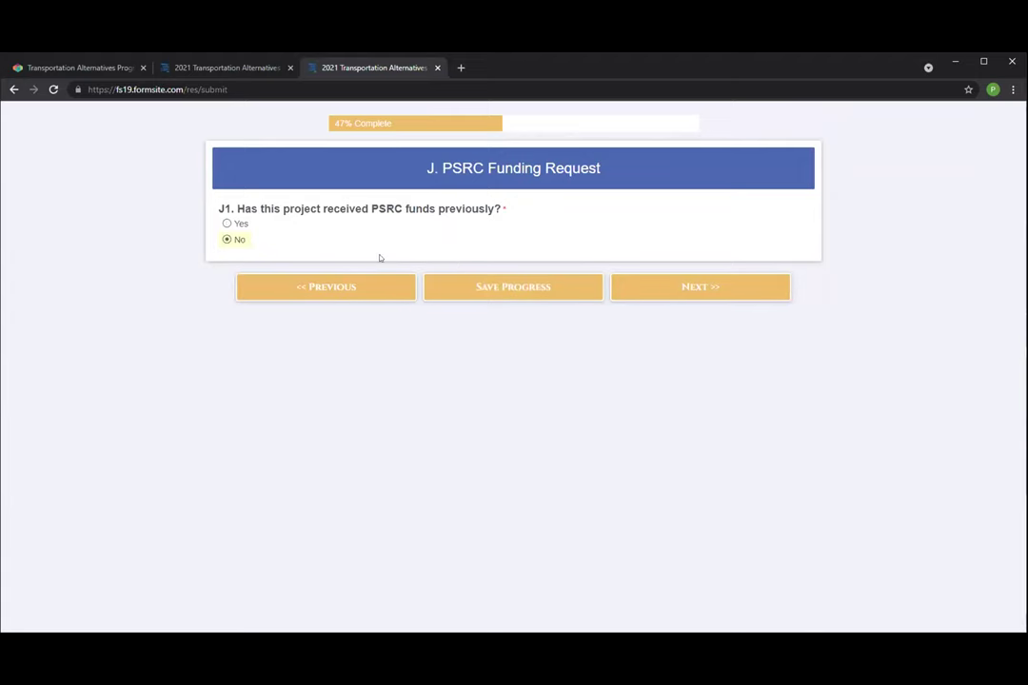
click(693, 295)
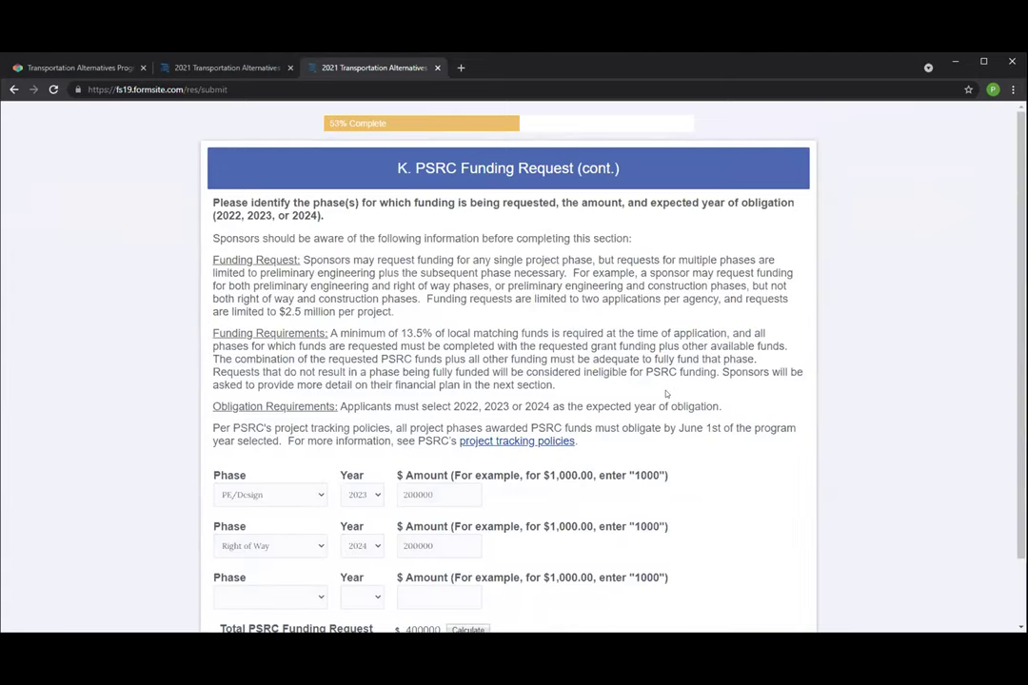
scroll(788, 394, down, 1)
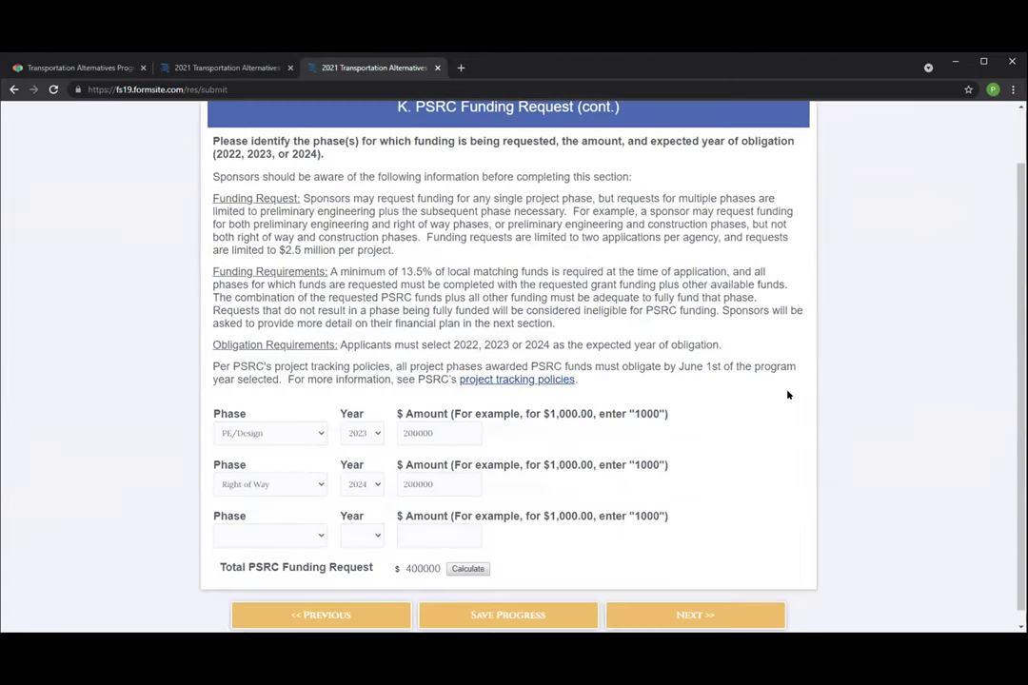
scroll(788, 394, up, 1)
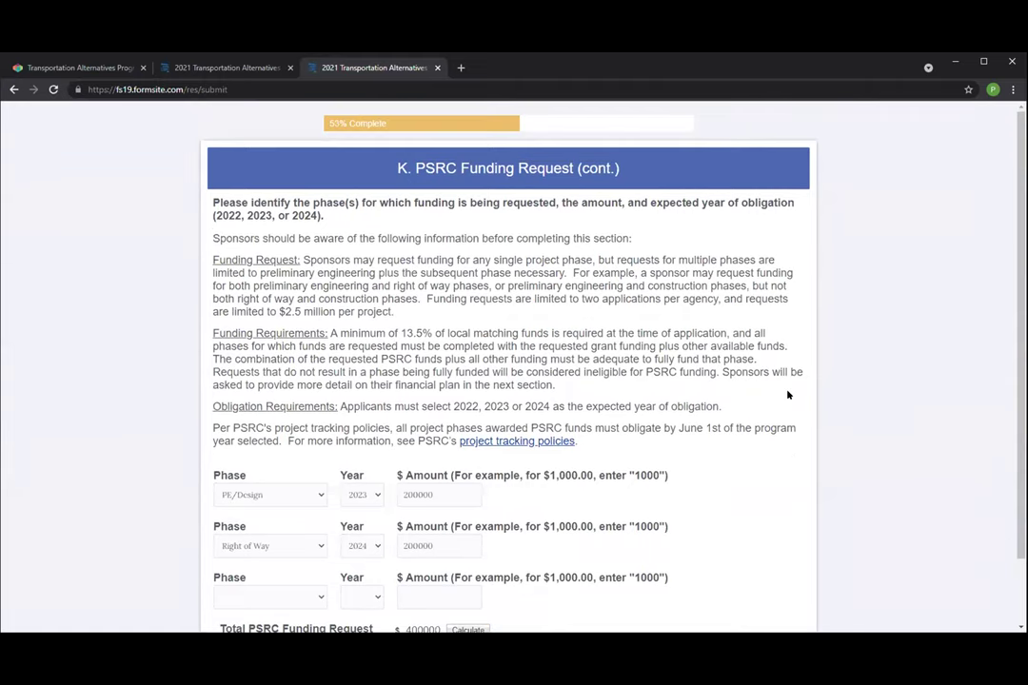
scroll(607, 407, down, 1)
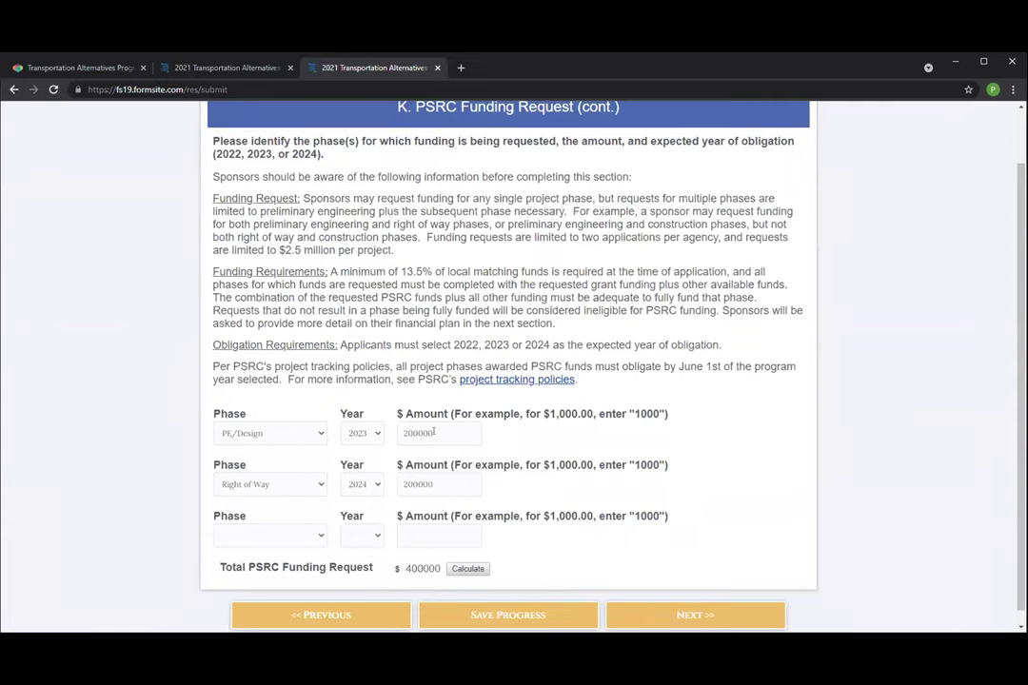
Select 2023 as the PE/Design phase's year, and recalculate the total PSRC funding request before advancing to the project cost and schedule page.
click(310, 433)
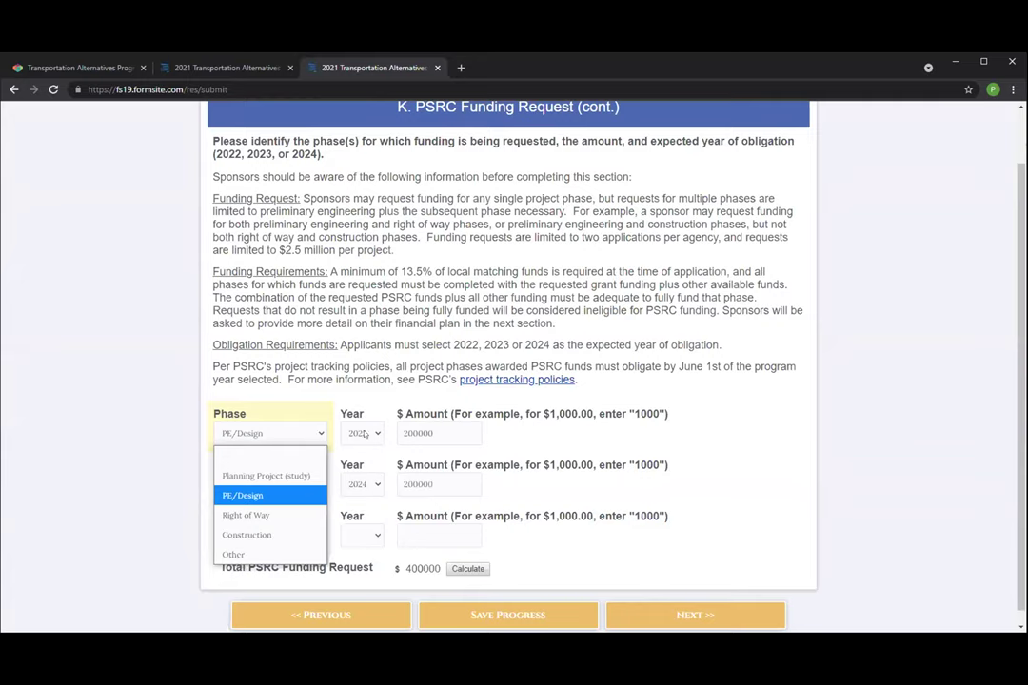
click(364, 433)
click(365, 434)
click(360, 493)
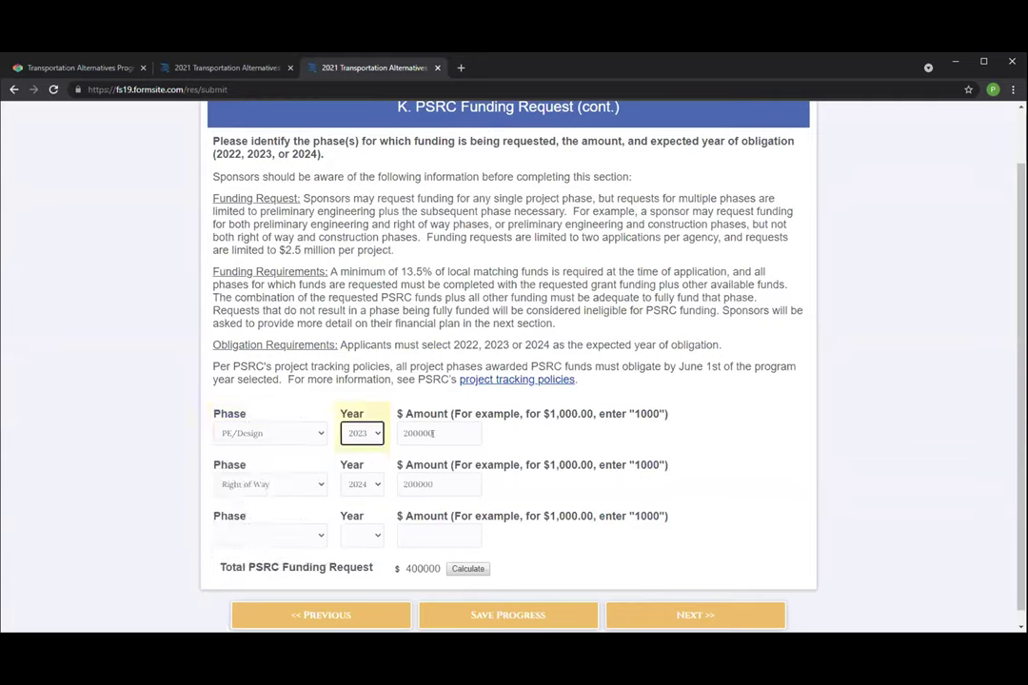
click(468, 568)
scroll(619, 535, down, 1)
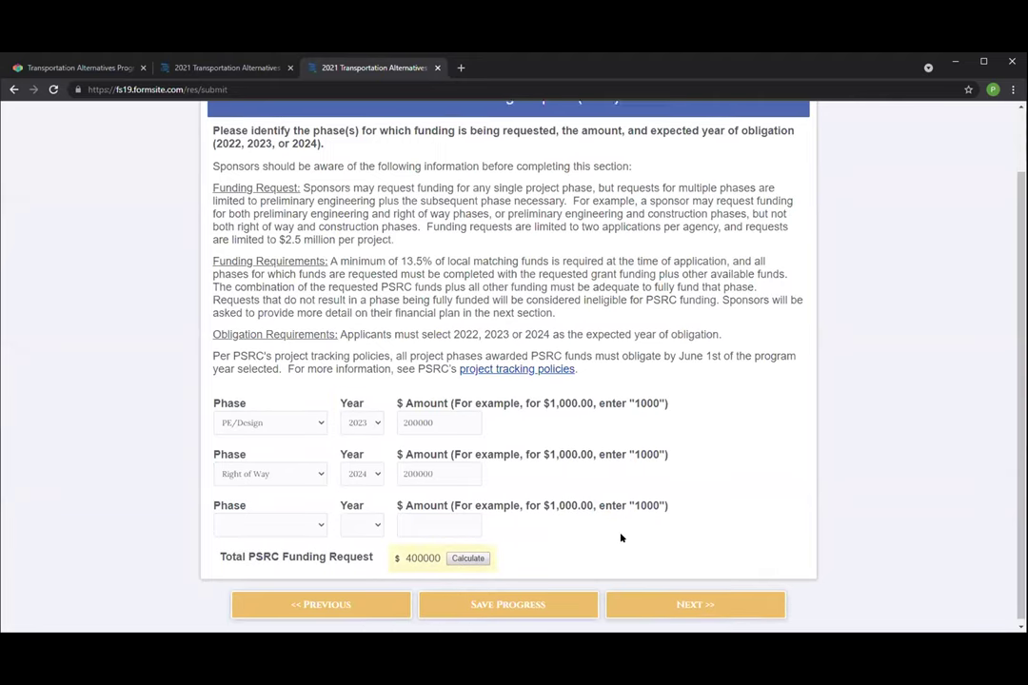
click(694, 601)
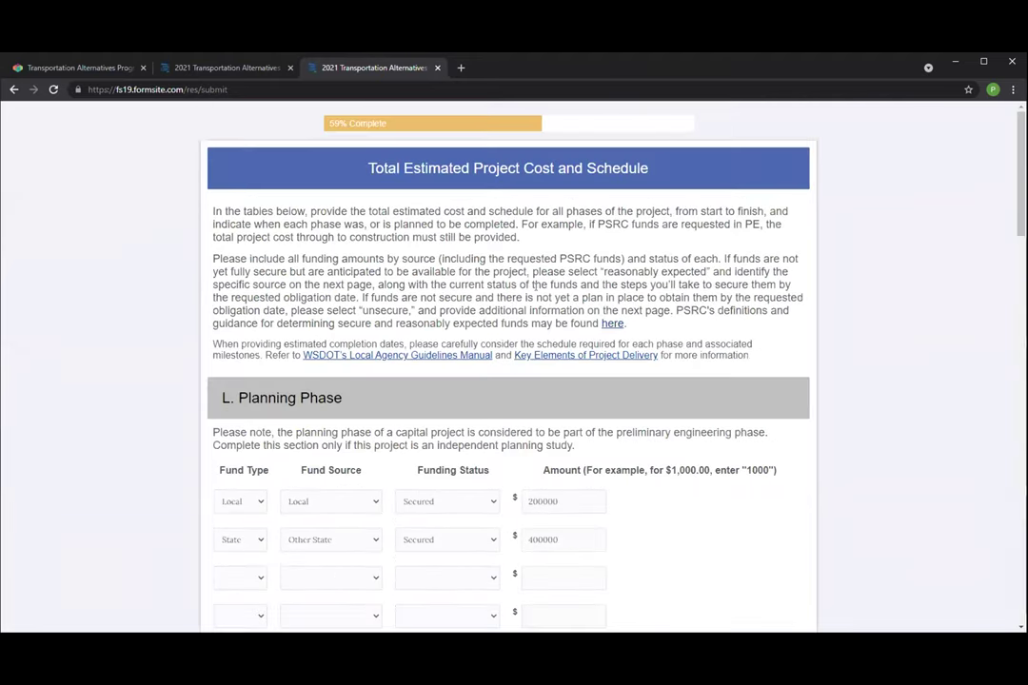
Examine the cost and schedule instructions and the funding tables for the Planning and Preliminary Engineering/Design phases.
scroll(656, 362, down, 1)
scroll(656, 363, up, 1)
scroll(473, 412, down, 1)
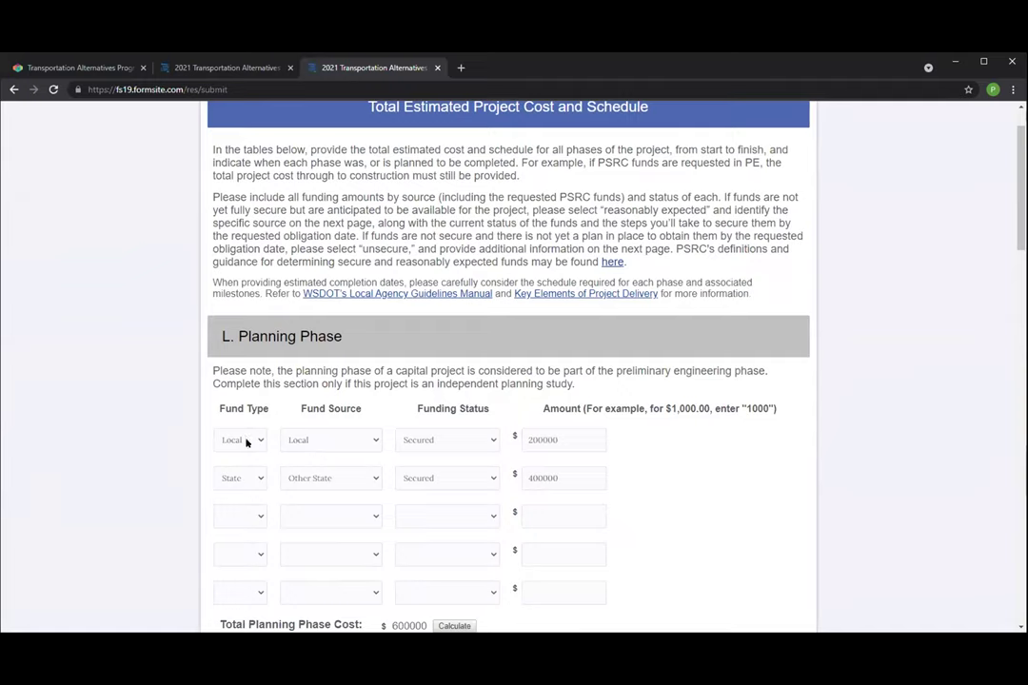
scroll(567, 464, down, 1)
scroll(566, 464, down, 2)
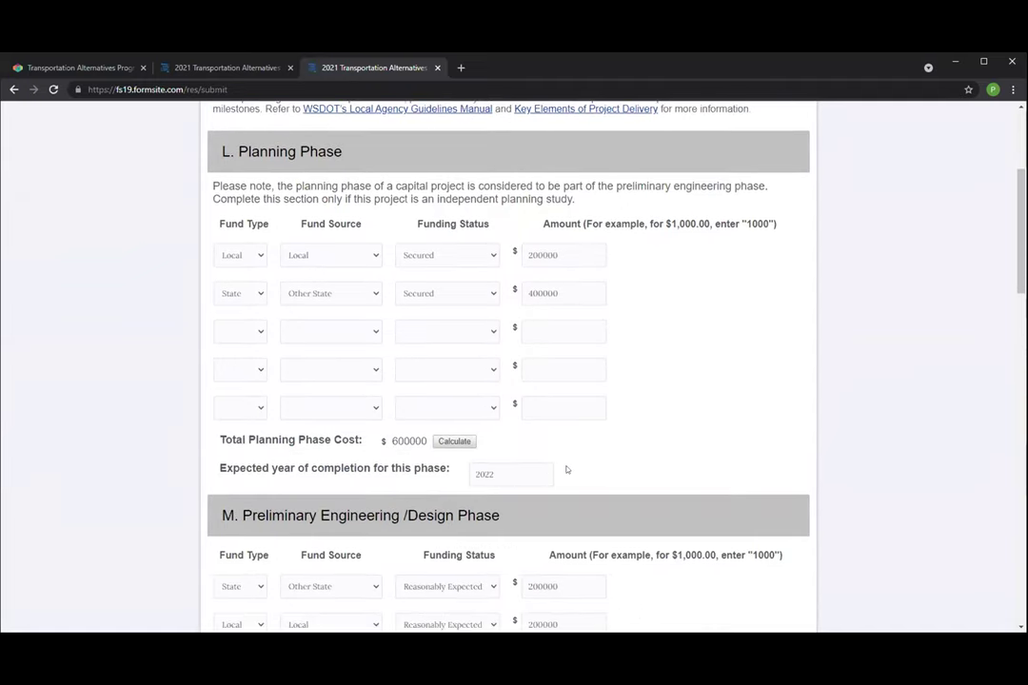
scroll(566, 470, down, 2)
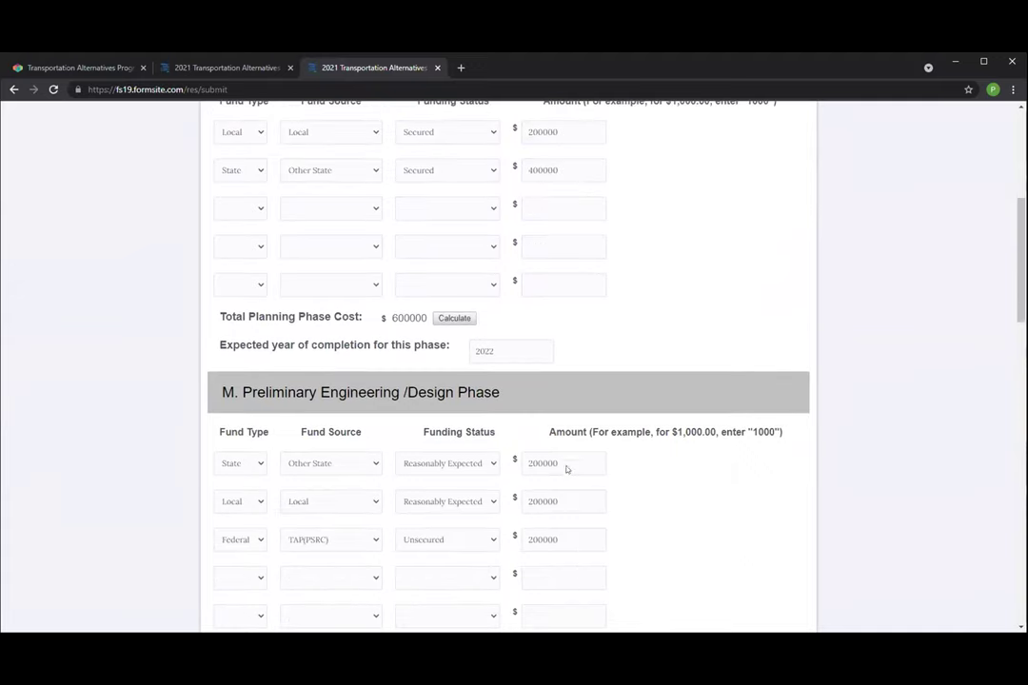
scroll(752, 512, down, 1)
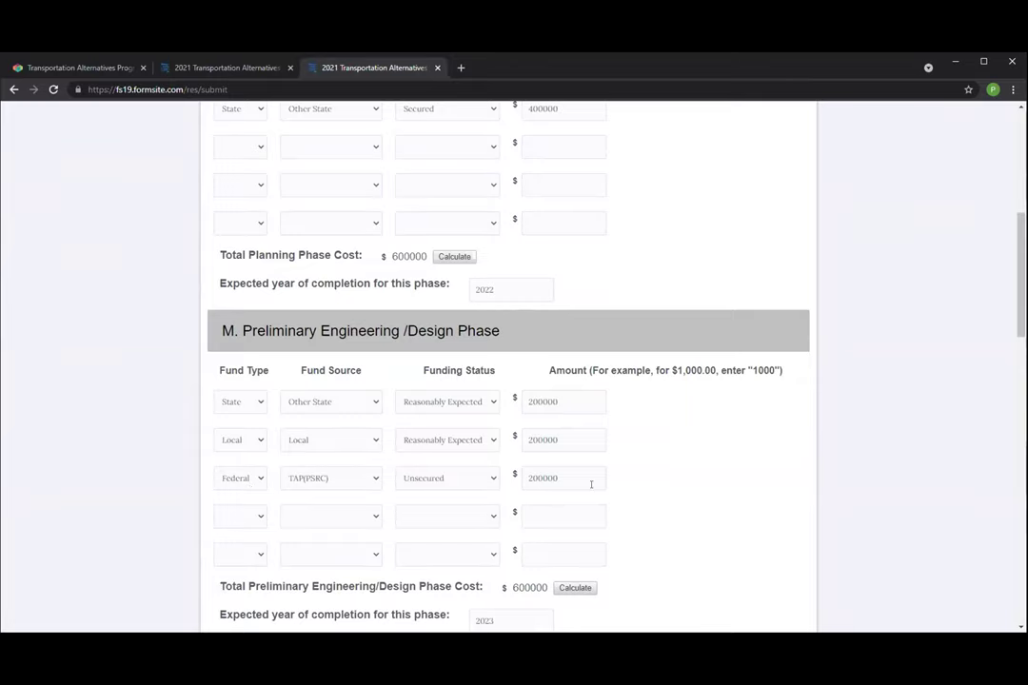
scroll(592, 484, up, 3)
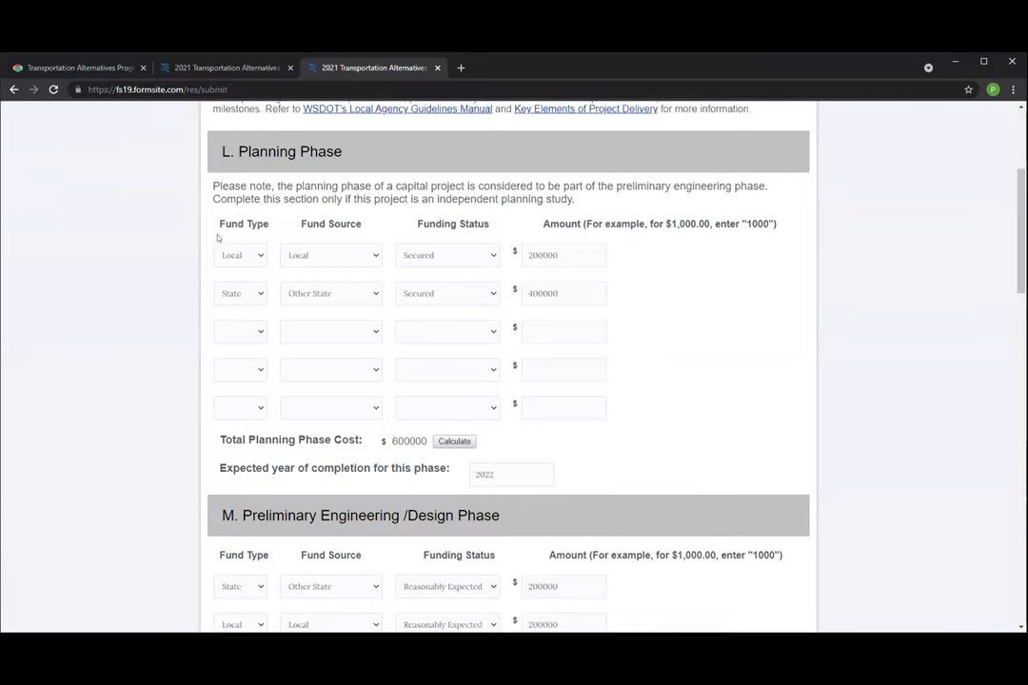
Check the fund type options in the Planning Phase's first row, and set its fund source to FMSIB and funding status to Secured.
click(259, 257)
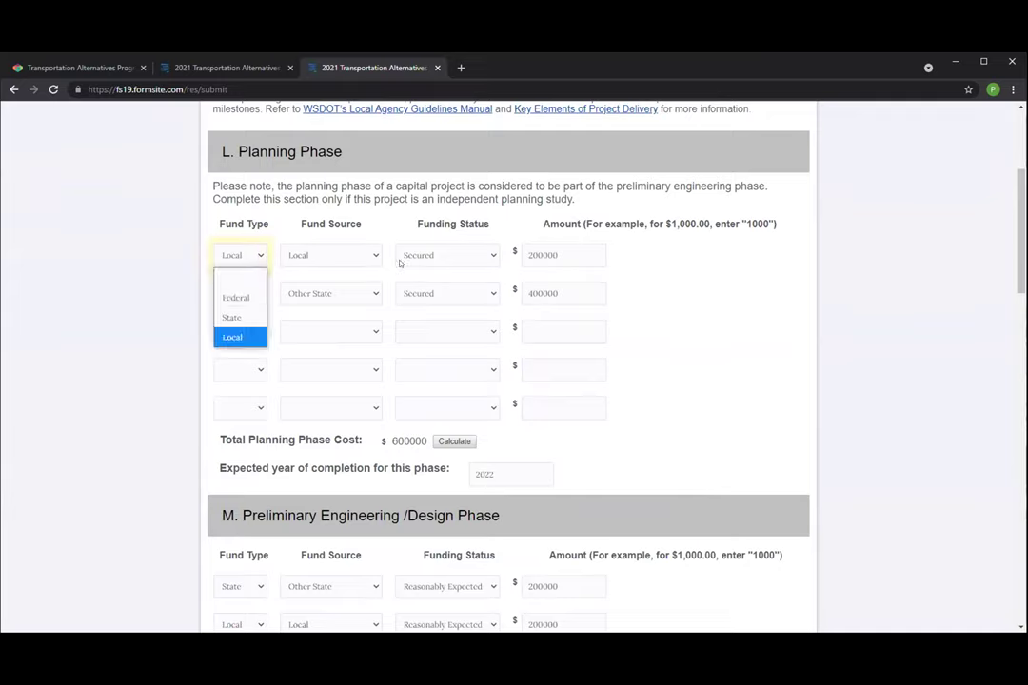
click(370, 257)
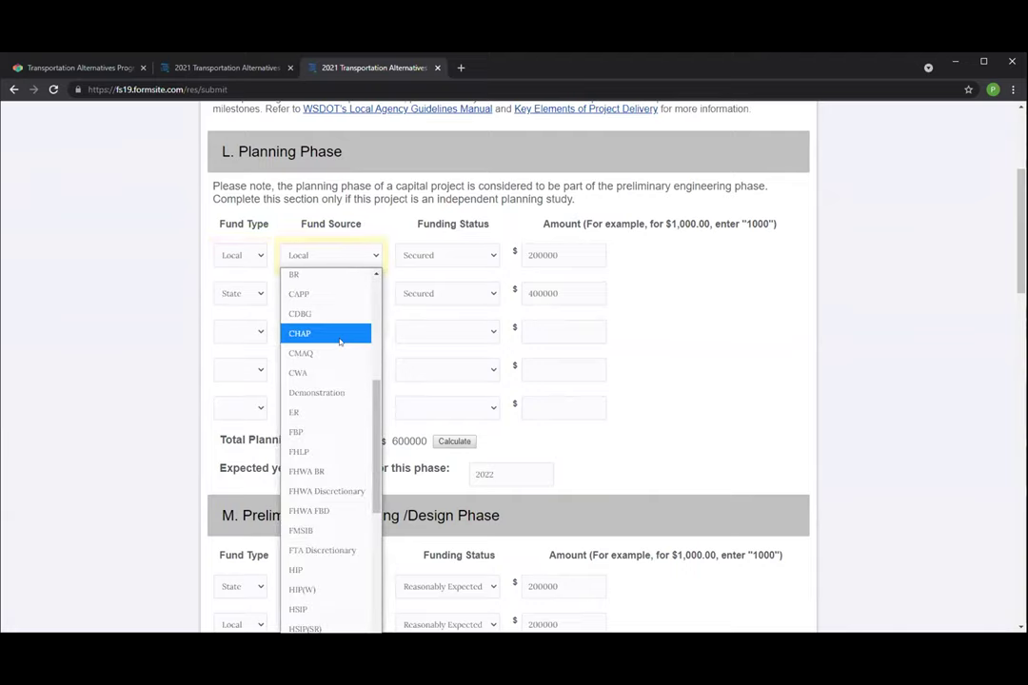
scroll(339, 341, up, 3)
scroll(339, 341, down, 5)
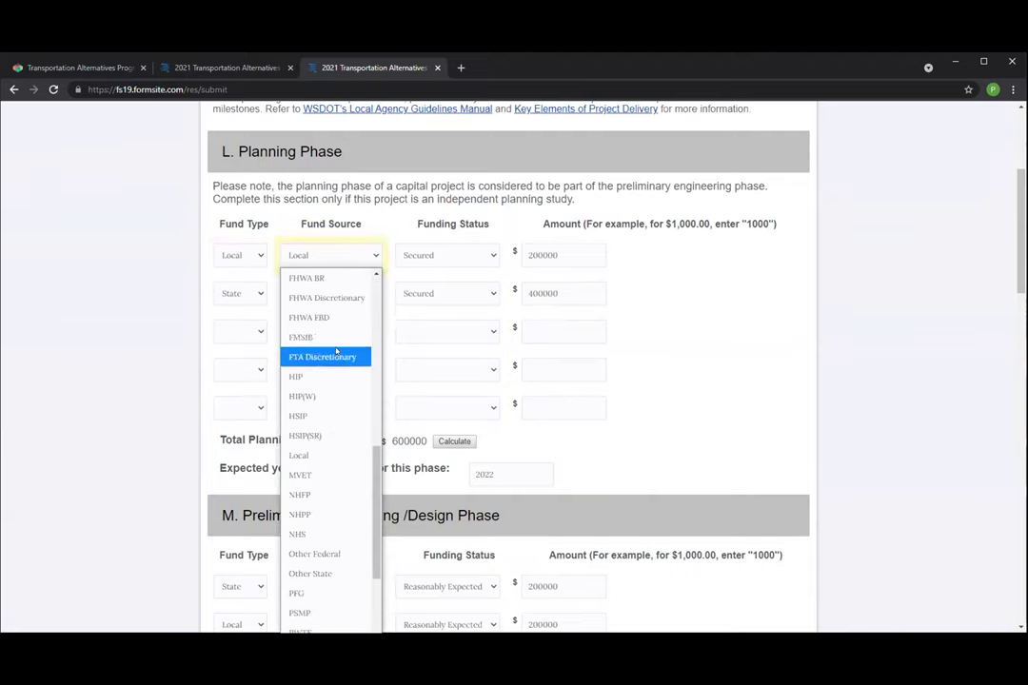
click(338, 335)
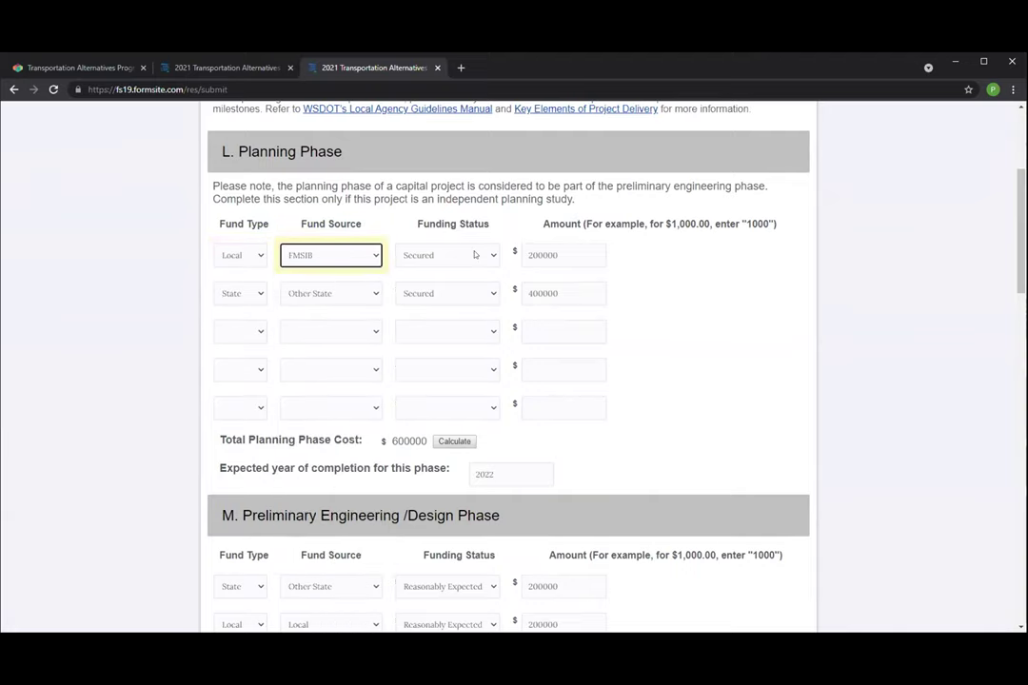
click(474, 255)
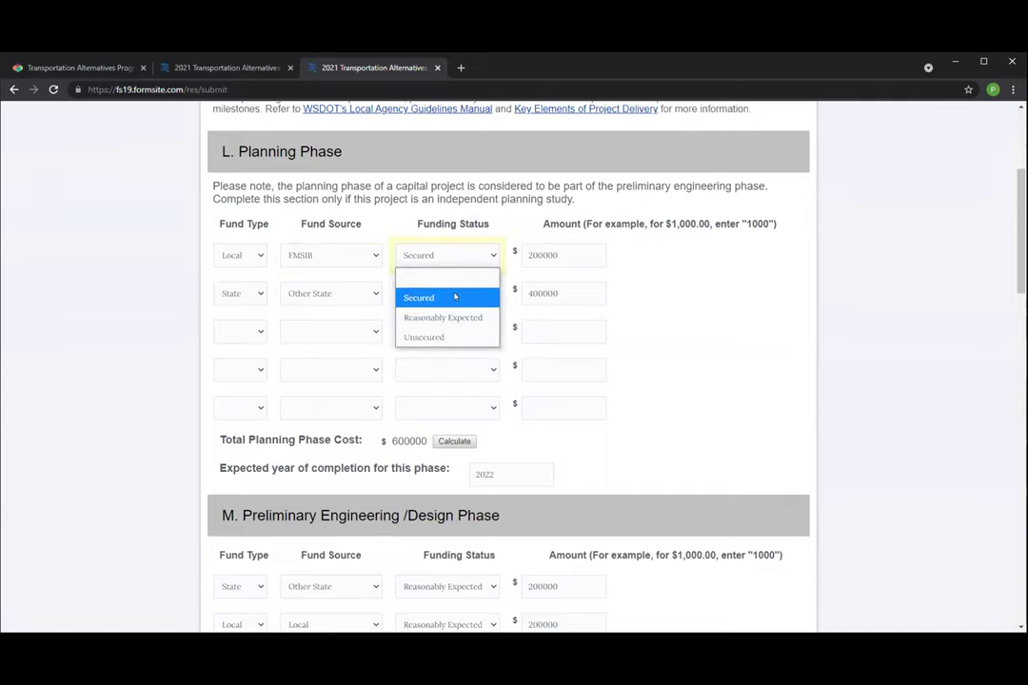
click(455, 297)
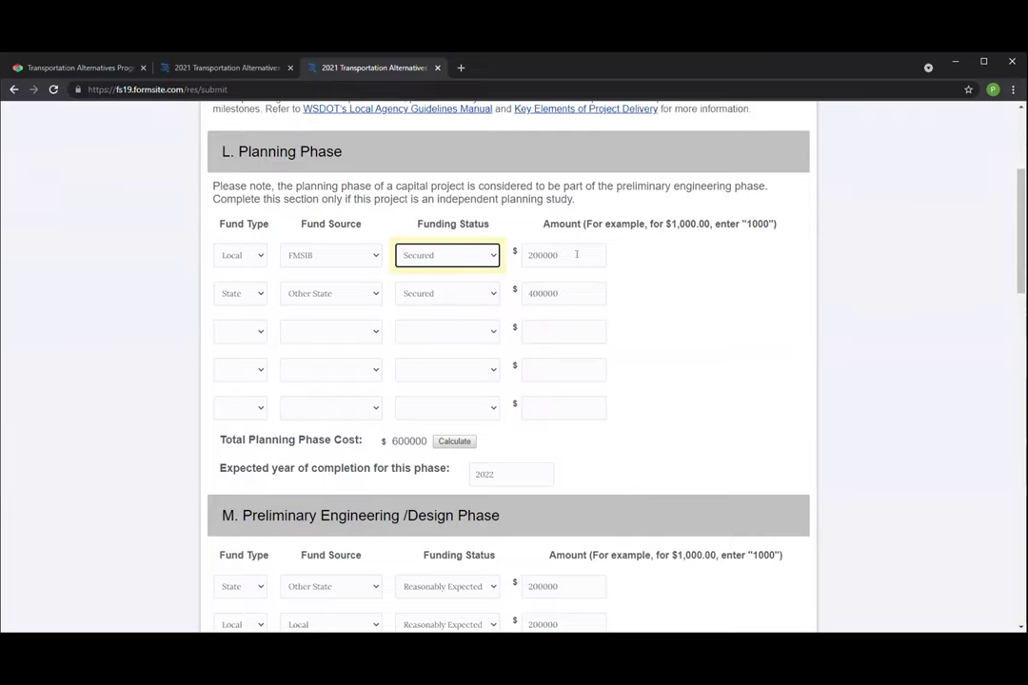
Recalculate the total Planning Phase cost and place the cursor in that phase's expected year of completion.
click(454, 441)
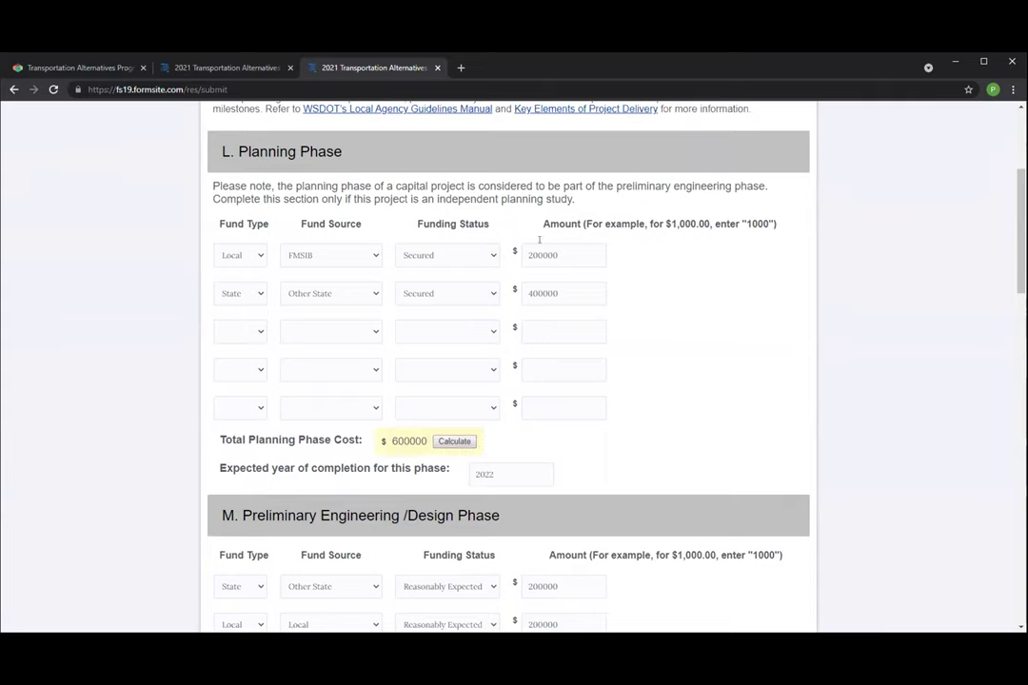
click(507, 473)
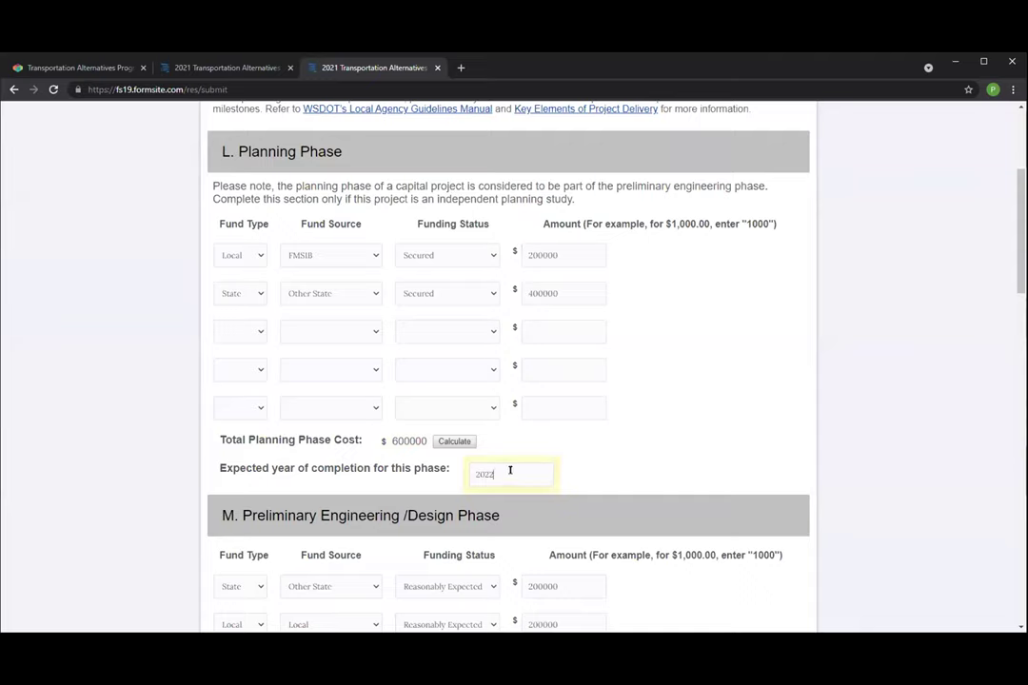
Set the funding status of the Preliminary Engineering/Design phase's TAP(PSRC) row to Unsecured, and check the status options in that phase's first row.
scroll(507, 471, down, 1)
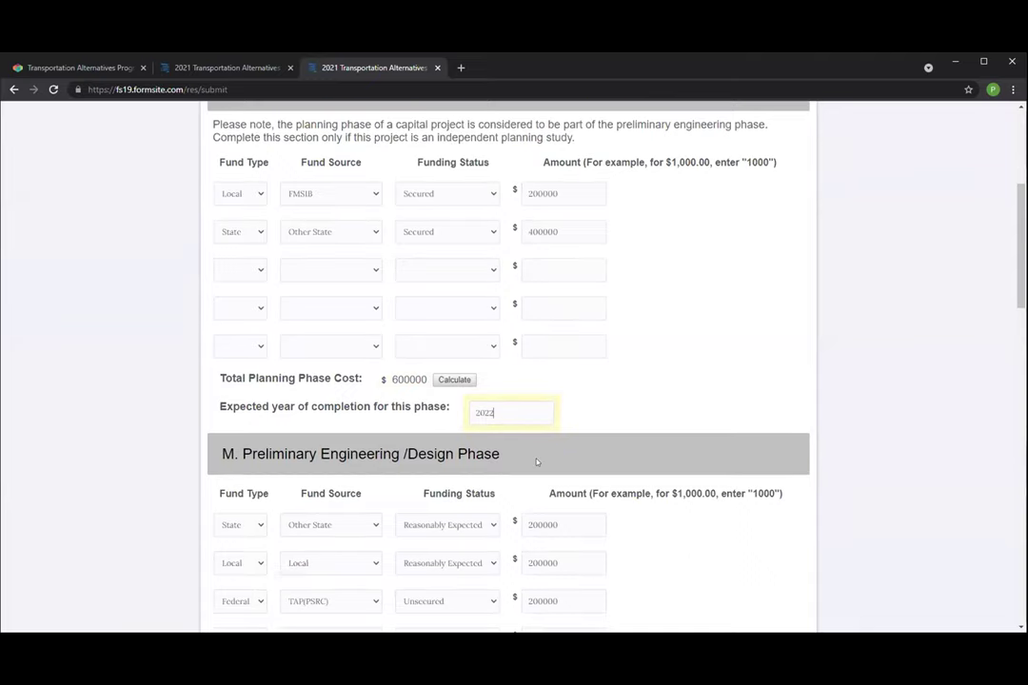
scroll(536, 461, down, 4)
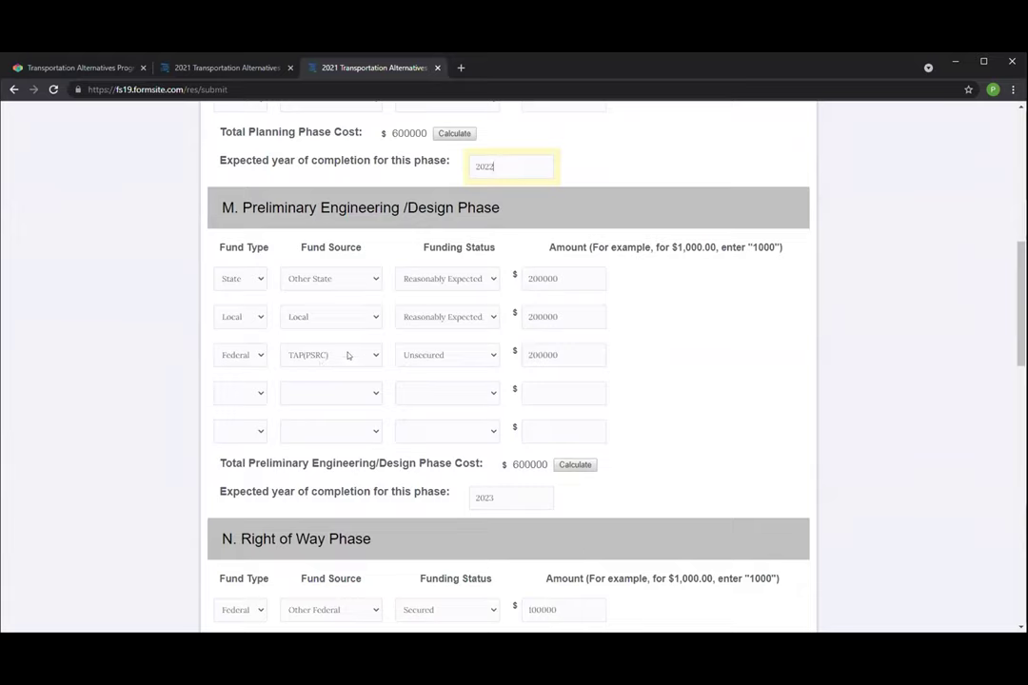
click(479, 359)
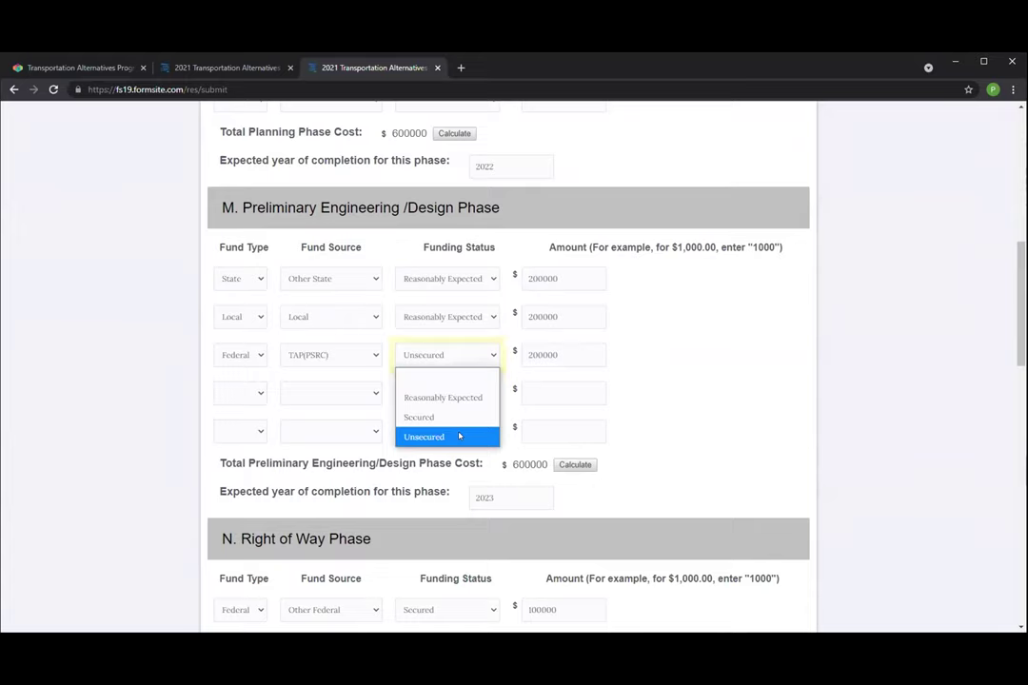
click(460, 436)
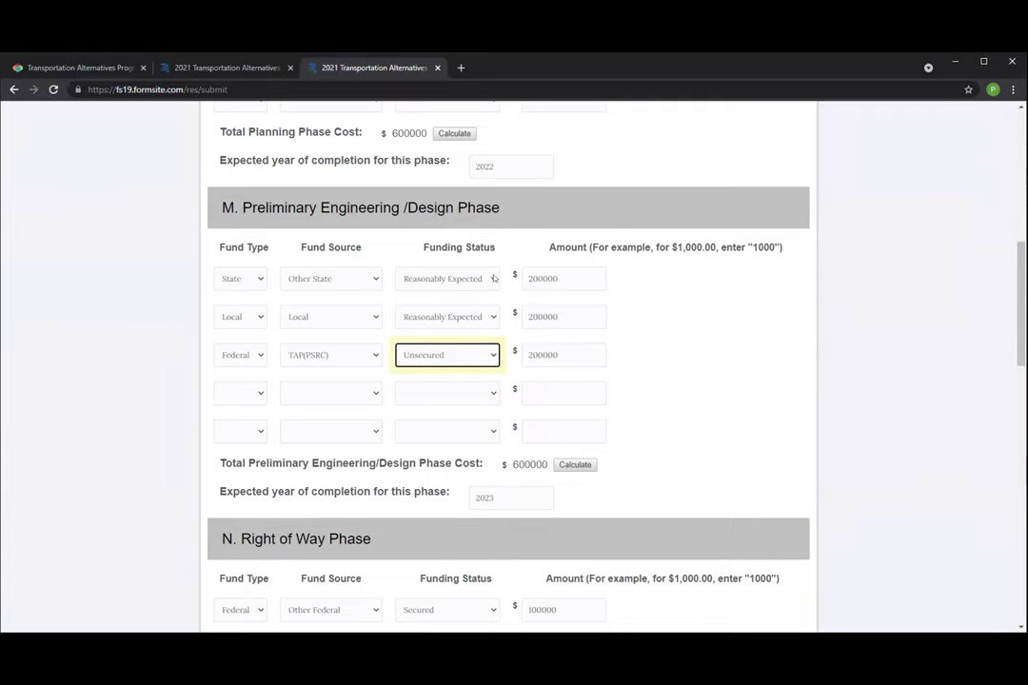
click(494, 278)
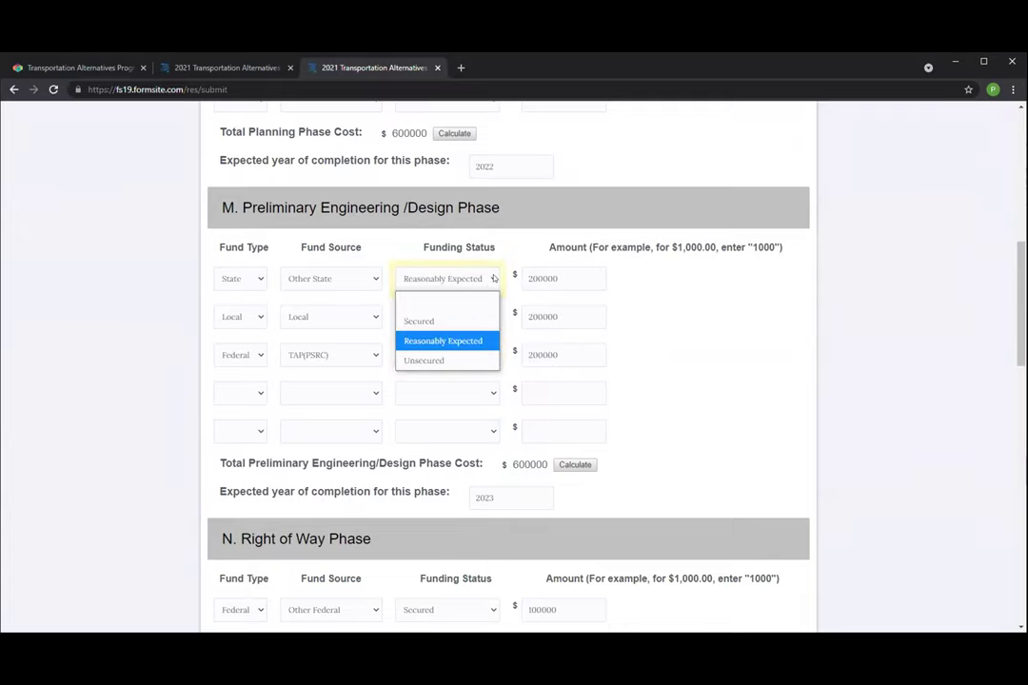
click(493, 277)
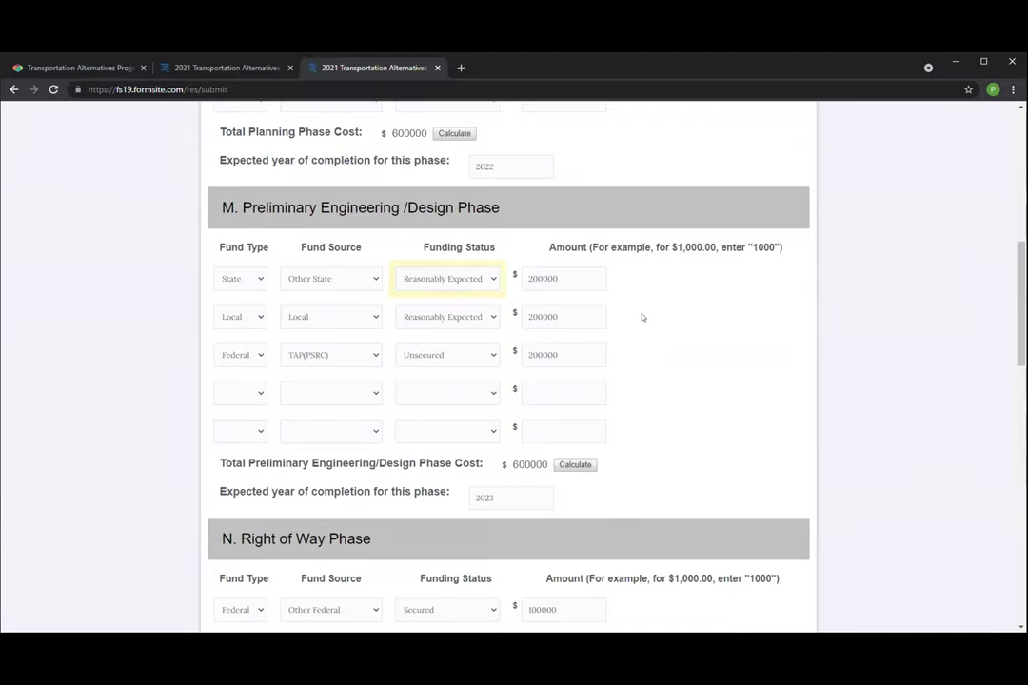
Examine the funding tables, phase costs and completion years for the Right of Way, Construction and Other phases, down to the project summary.
scroll(641, 334, down, 1)
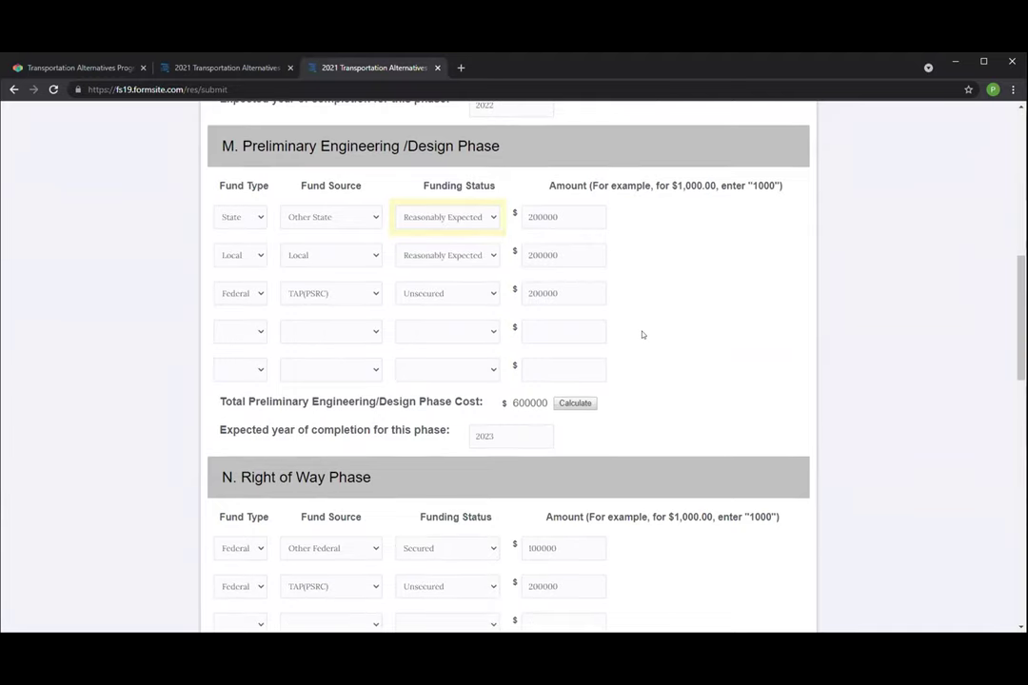
scroll(641, 334, down, 1)
scroll(641, 334, up, 1)
scroll(642, 334, down, 2)
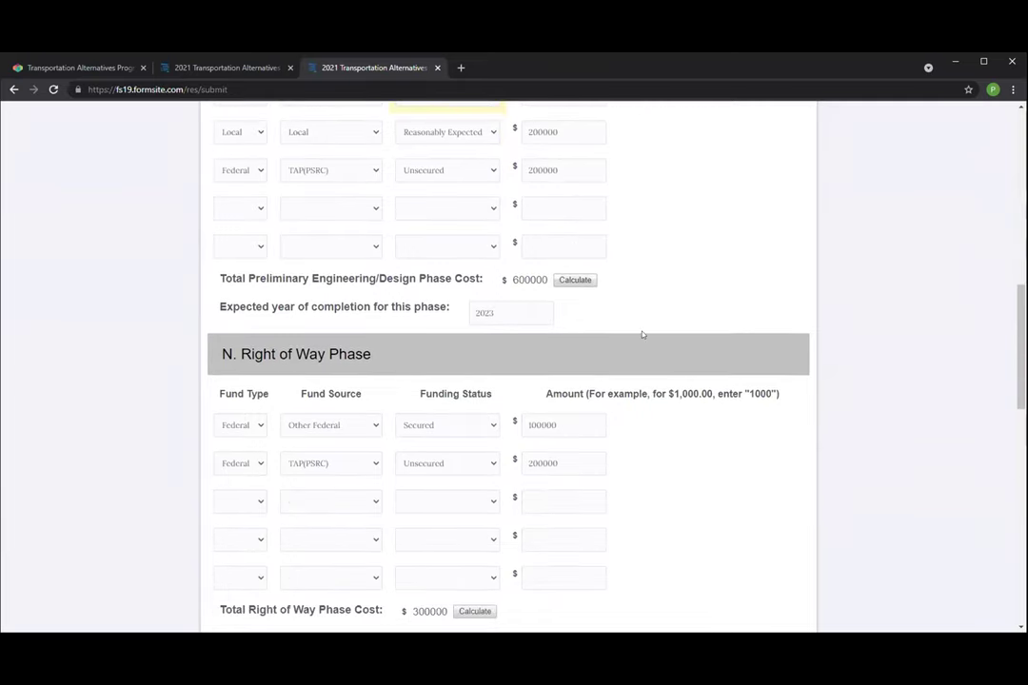
scroll(641, 334, down, 4)
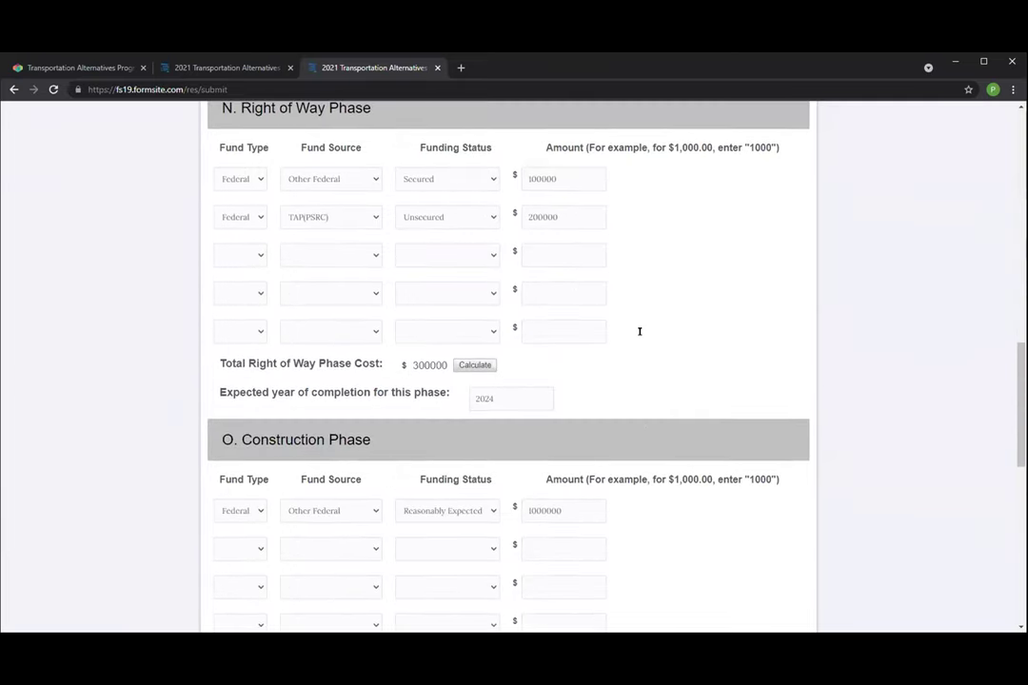
scroll(639, 332, down, 1)
scroll(641, 334, down, 2)
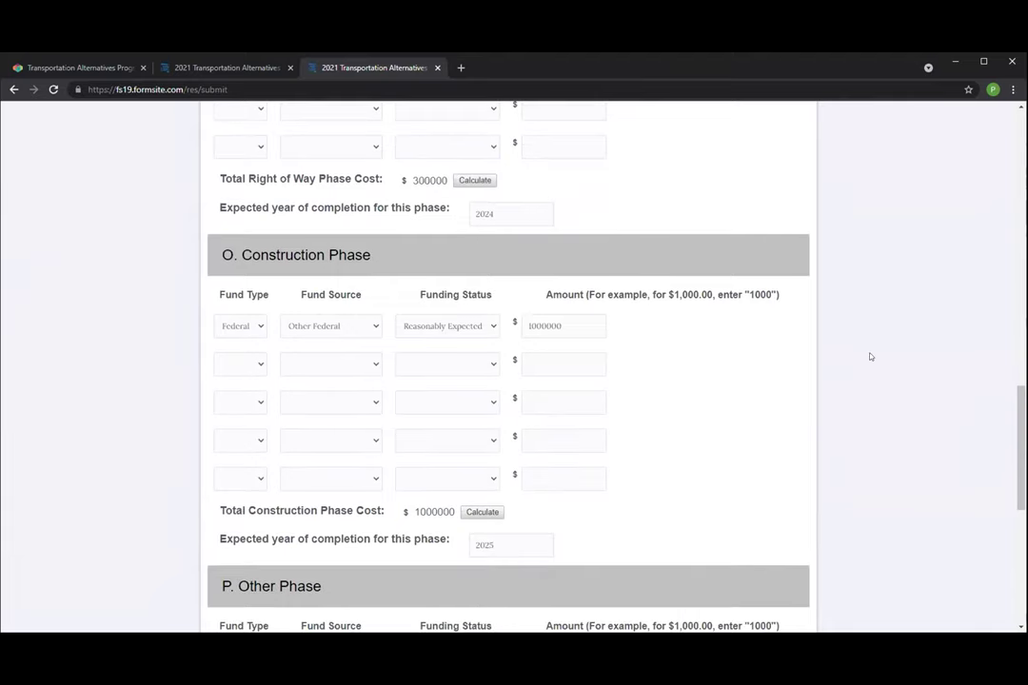
scroll(659, 395, down, 2)
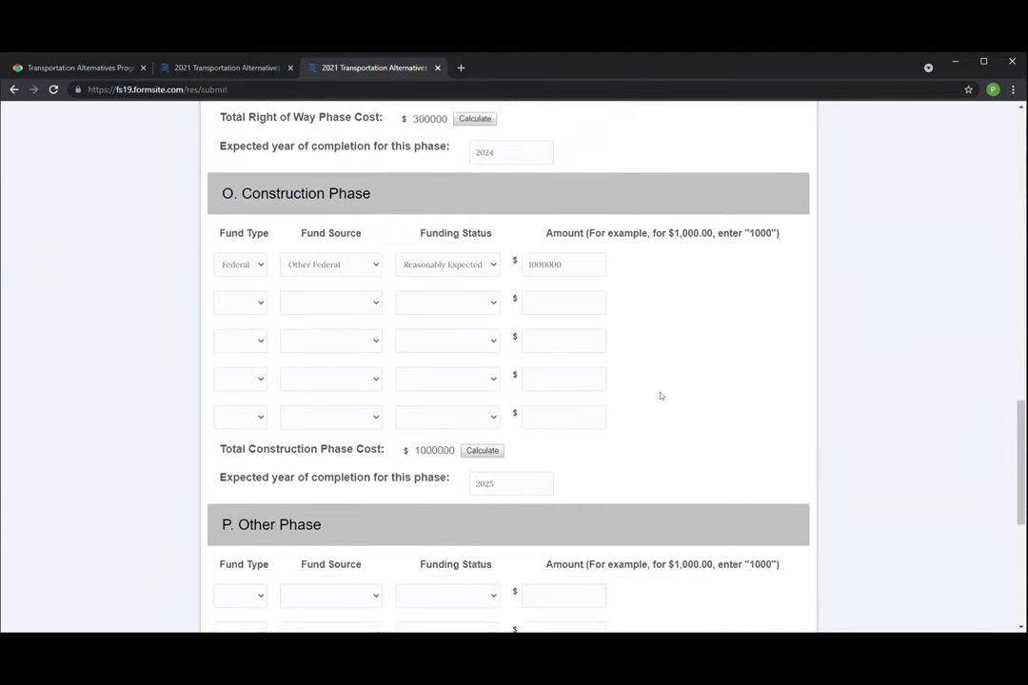
scroll(624, 356, down, 3)
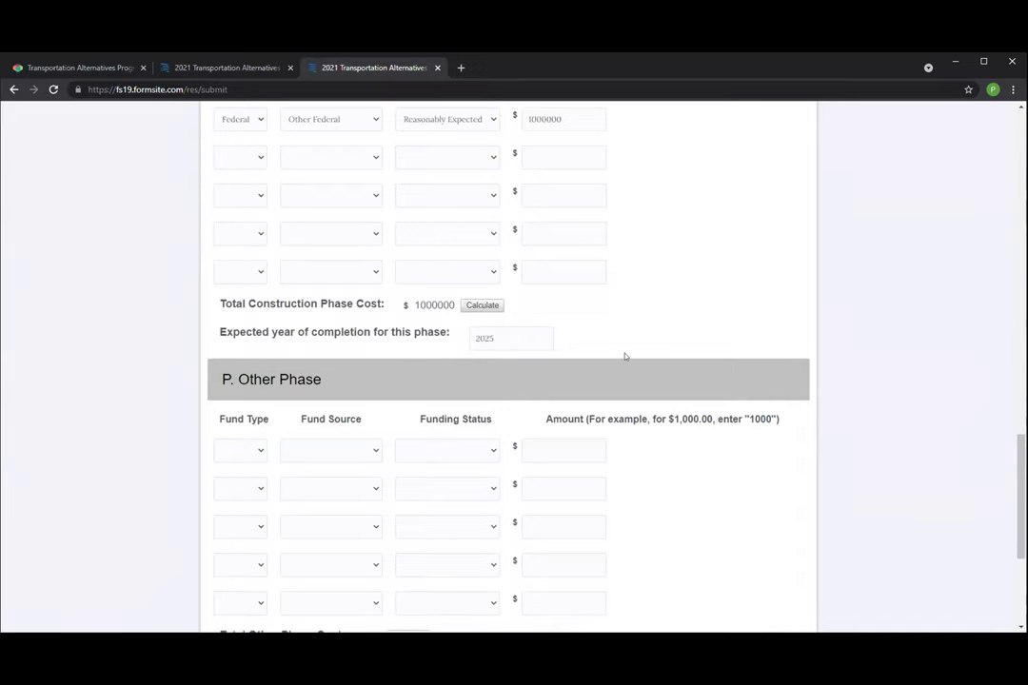
scroll(624, 356, down, 3)
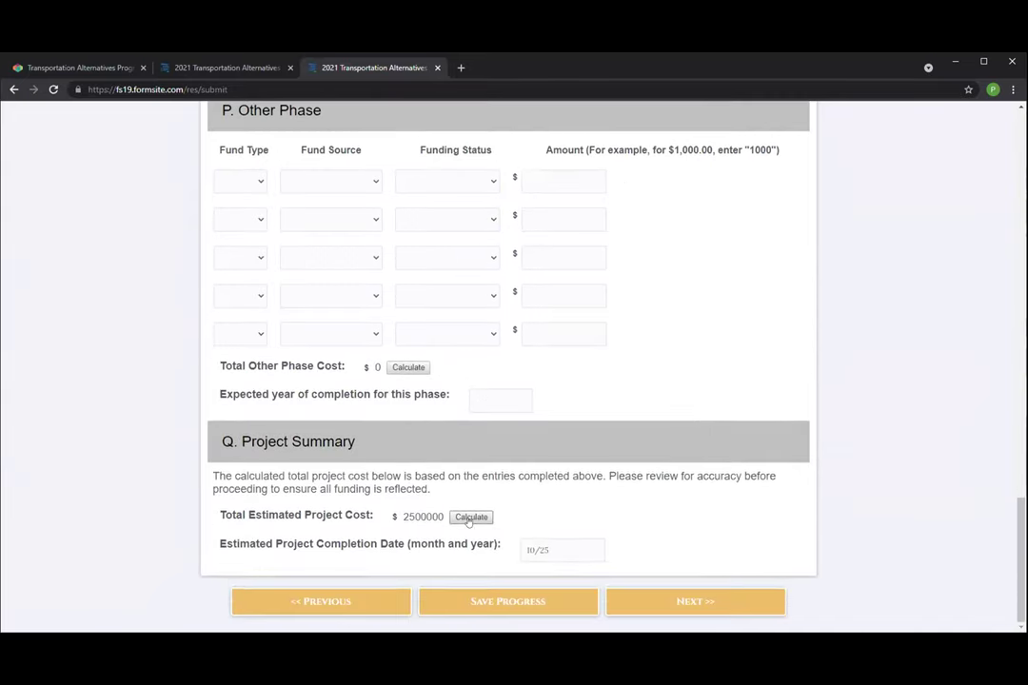
Recalculate the total estimated project cost in the Project Summary, and advance to the next page of the application.
click(469, 518)
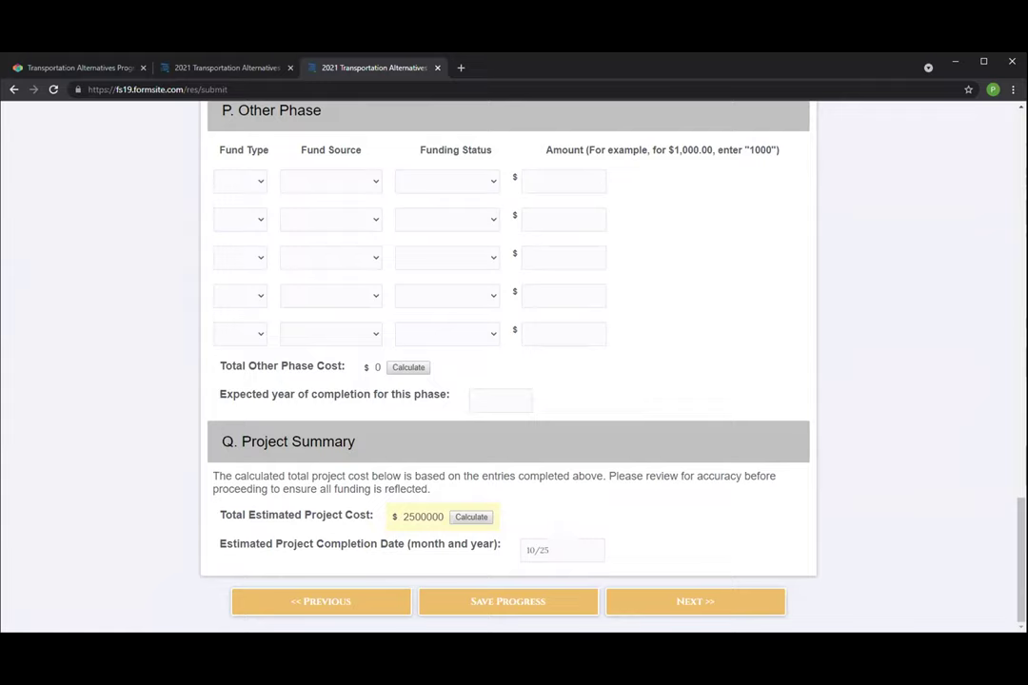
click(659, 602)
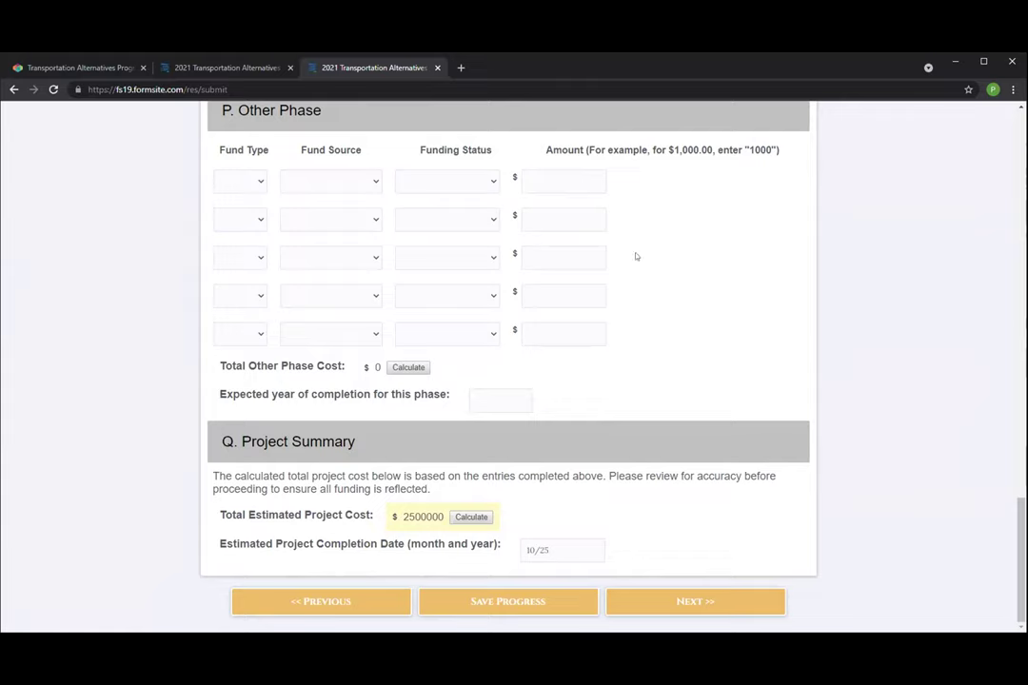